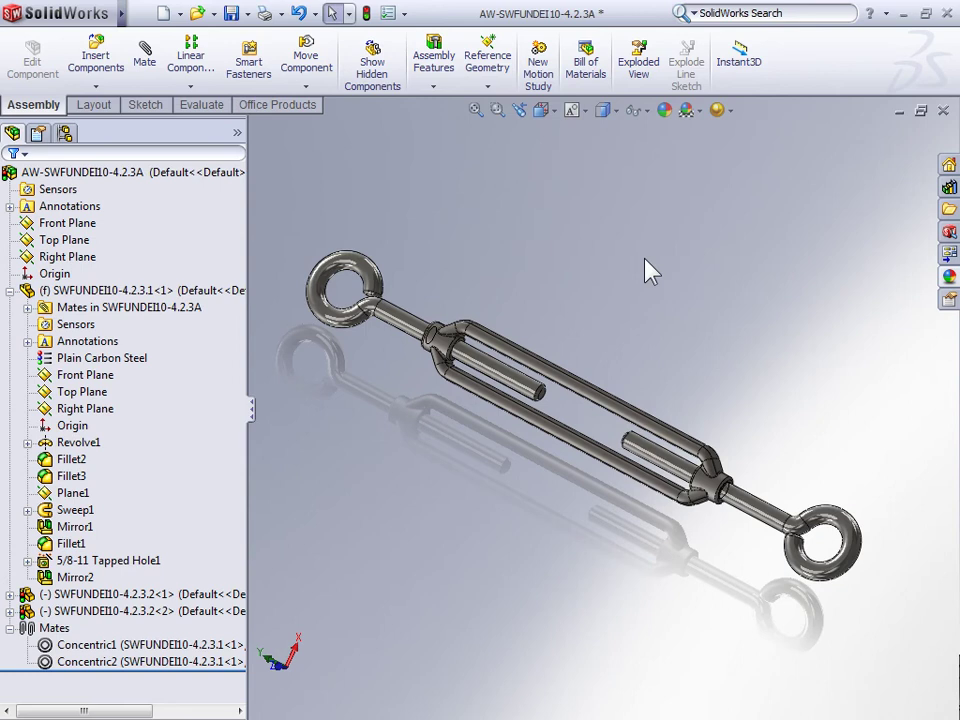
Step: Switch from assembly 4.2.3A to the open AW-SWFUNDEI10-4.2.3B document
{"action": "key", "text": "ctrl+Tab"}
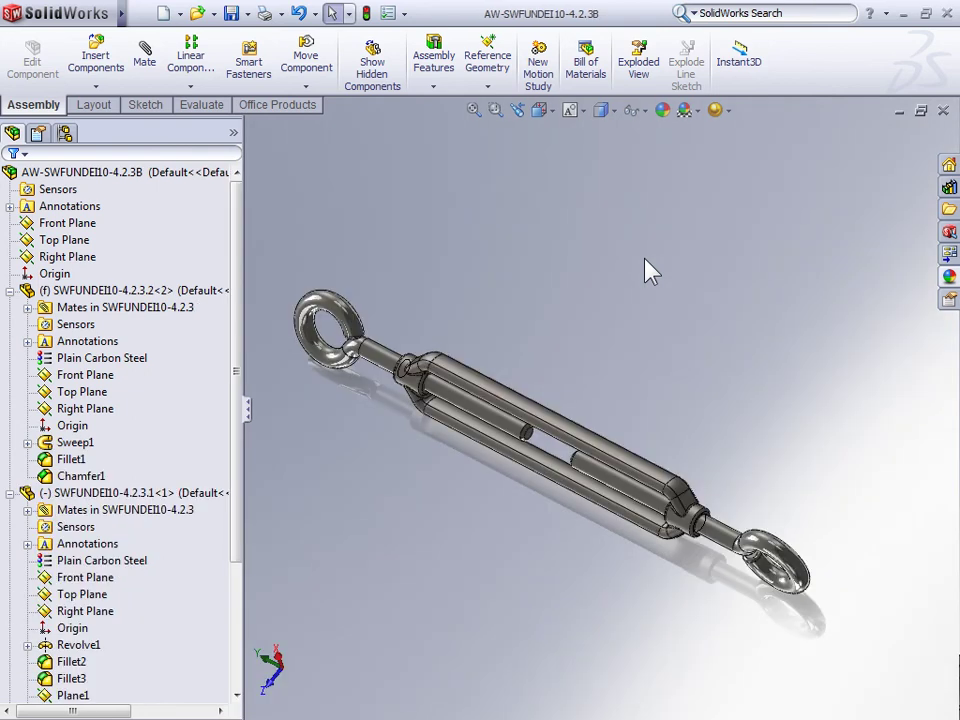
Step: Return to assembly 4.2.3A and select the center body's Top Plane in the FeatureManager tree
{"action": "key", "text": "ctrl+Tab"}
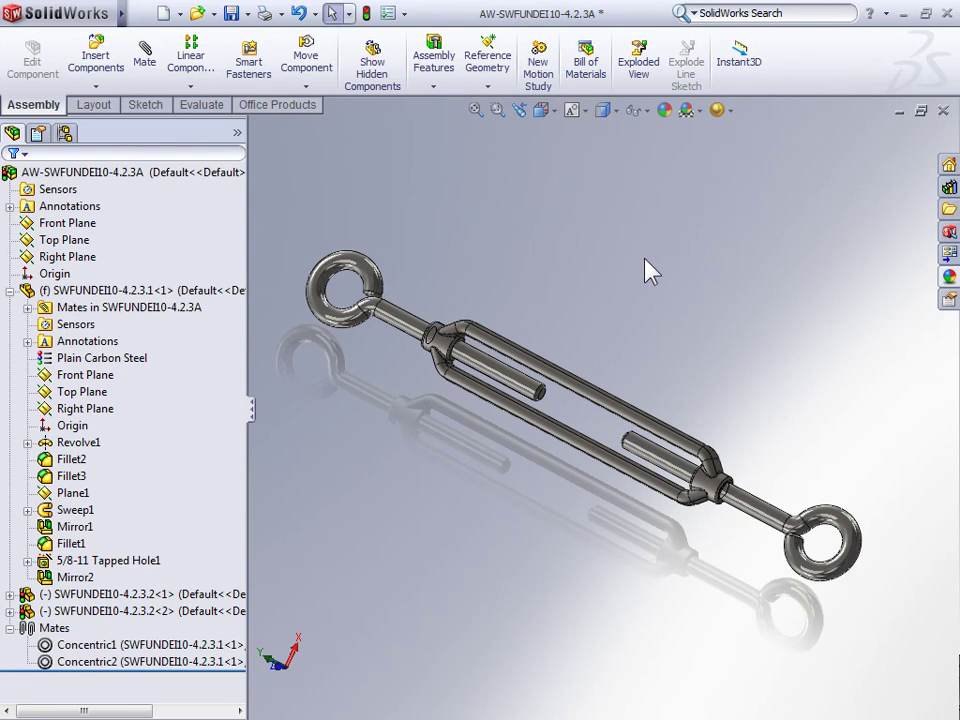
{"action": "left_click", "coordinate": [131, 290]}
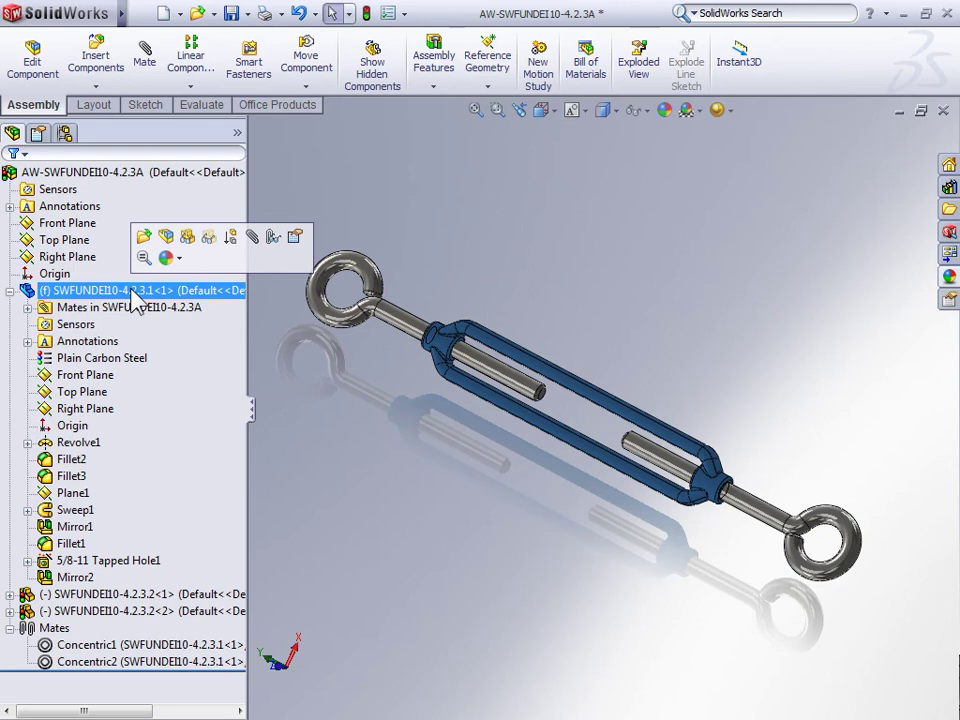
{"action": "left_click", "coordinate": [81, 393]}
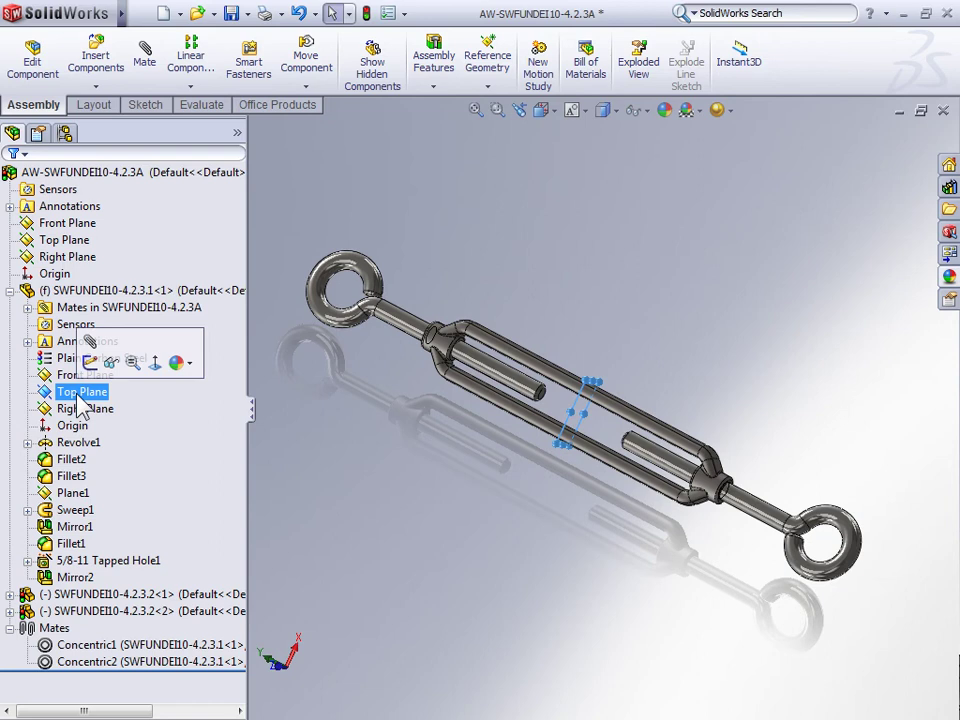
Step: Start a Symmetric mate using the center body's Top Plane as the symmetry plane
{"action": "left_click", "coordinate": [90, 344]}
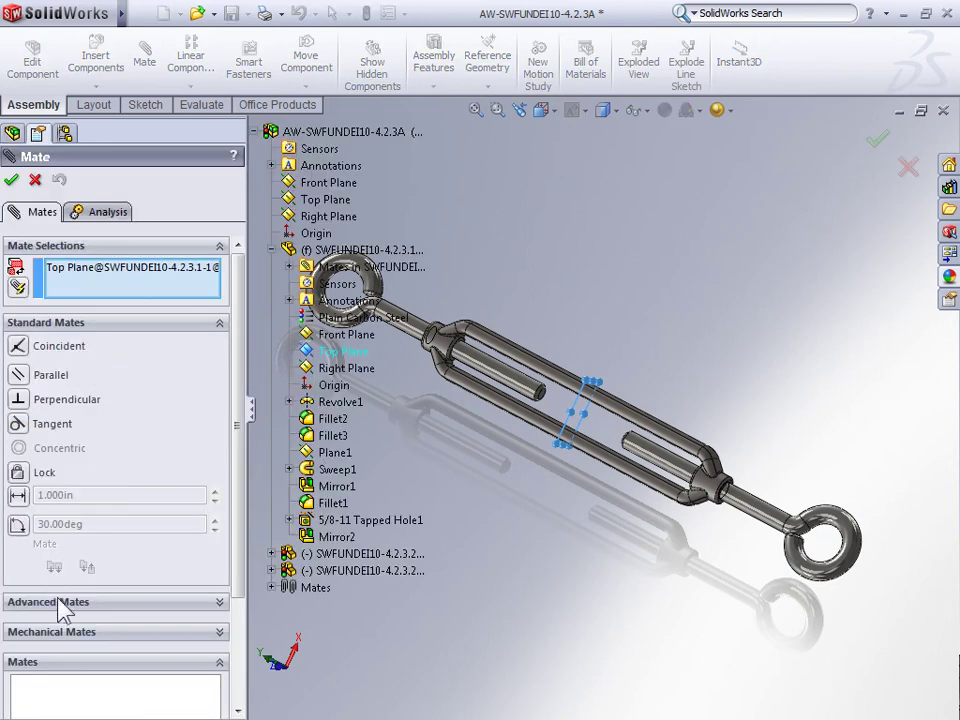
{"action": "left_click", "coordinate": [62, 604]}
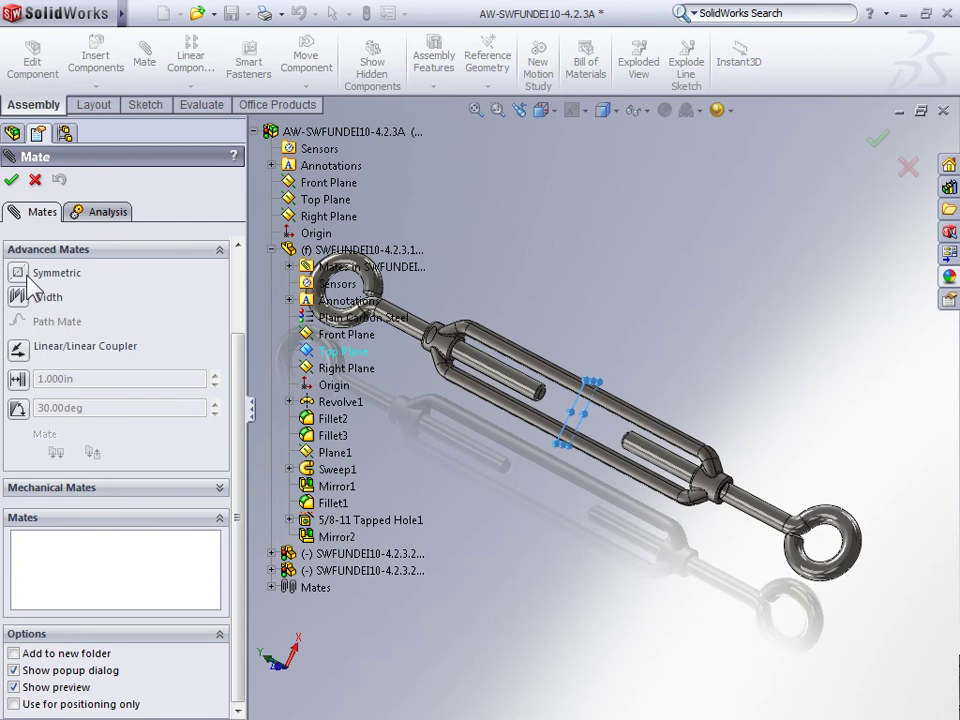
{"action": "scroll", "coordinate": [22, 215], "scroll_direction": "up", "scroll_amount": 2}
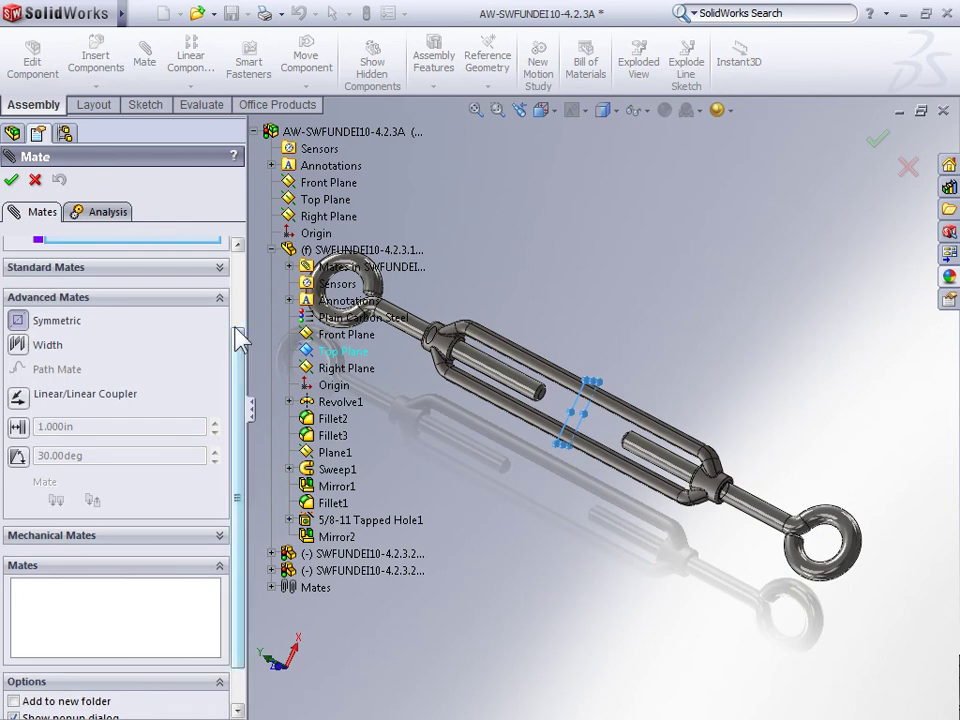
{"action": "left_click_drag", "start_coordinate": [236, 332], "coordinate": [186, 264]}
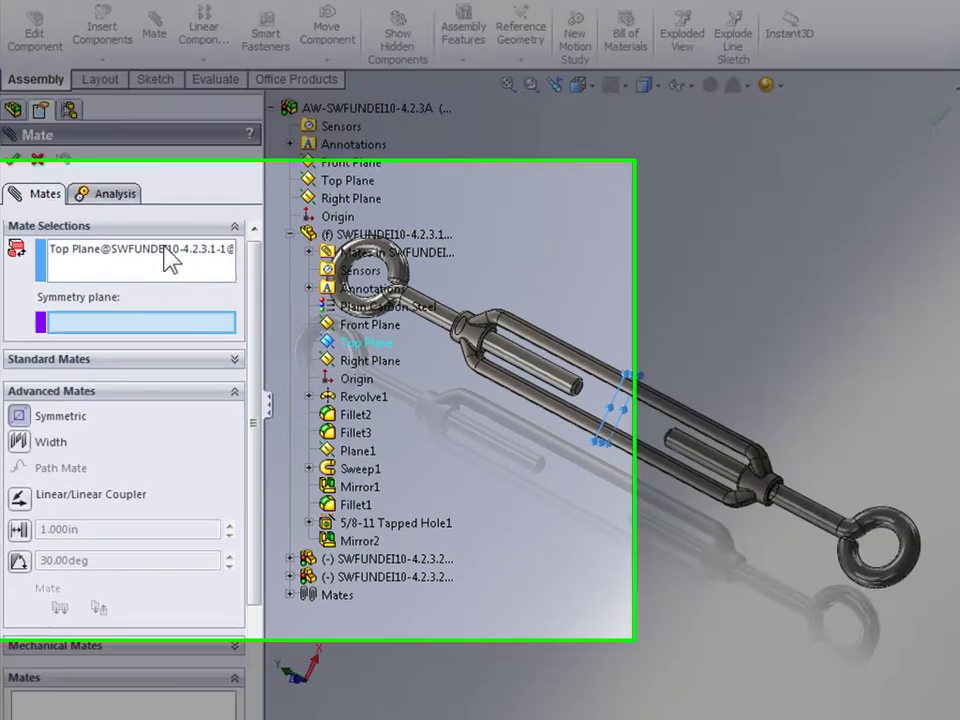
{"action": "left_click", "coordinate": [166, 251]}
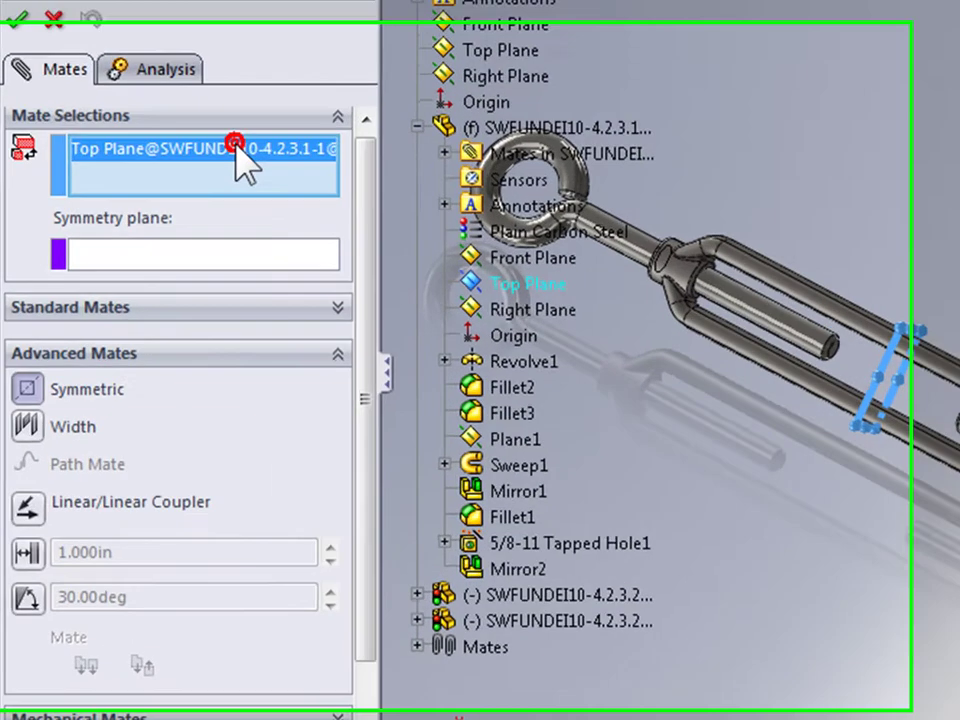
{"action": "key", "text": "Delete"}
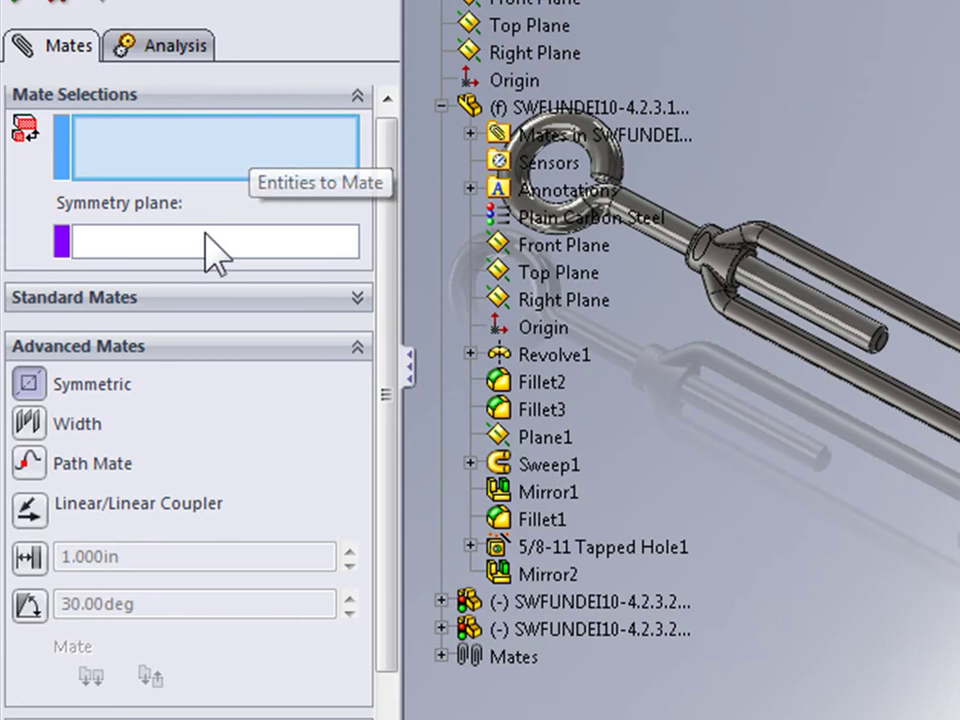
{"action": "left_click", "coordinate": [265, 240]}
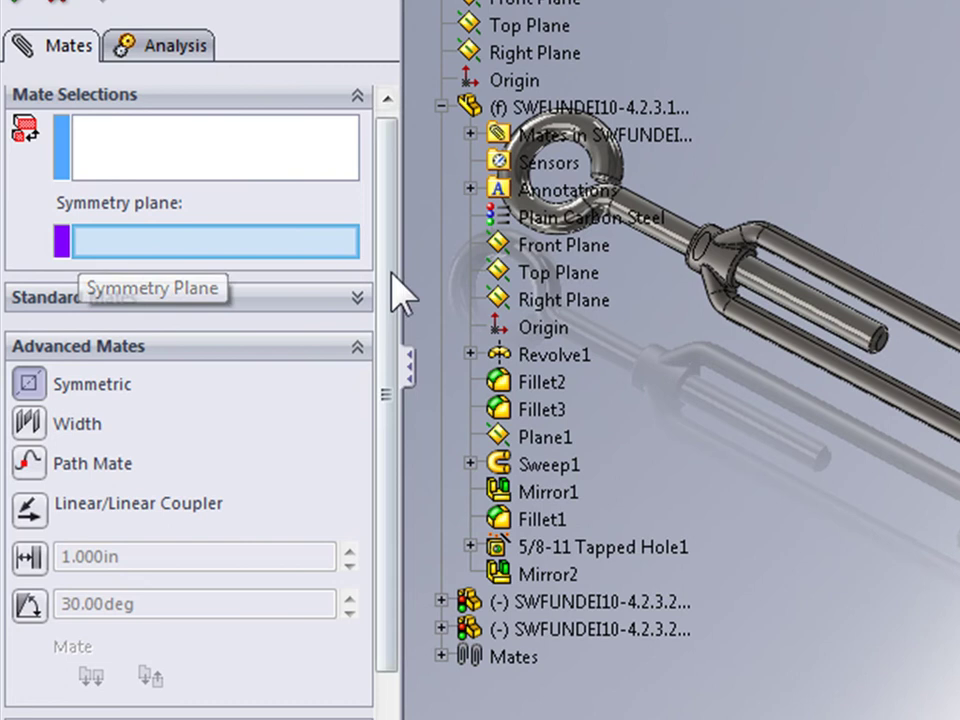
{"action": "left_click", "coordinate": [557, 276]}
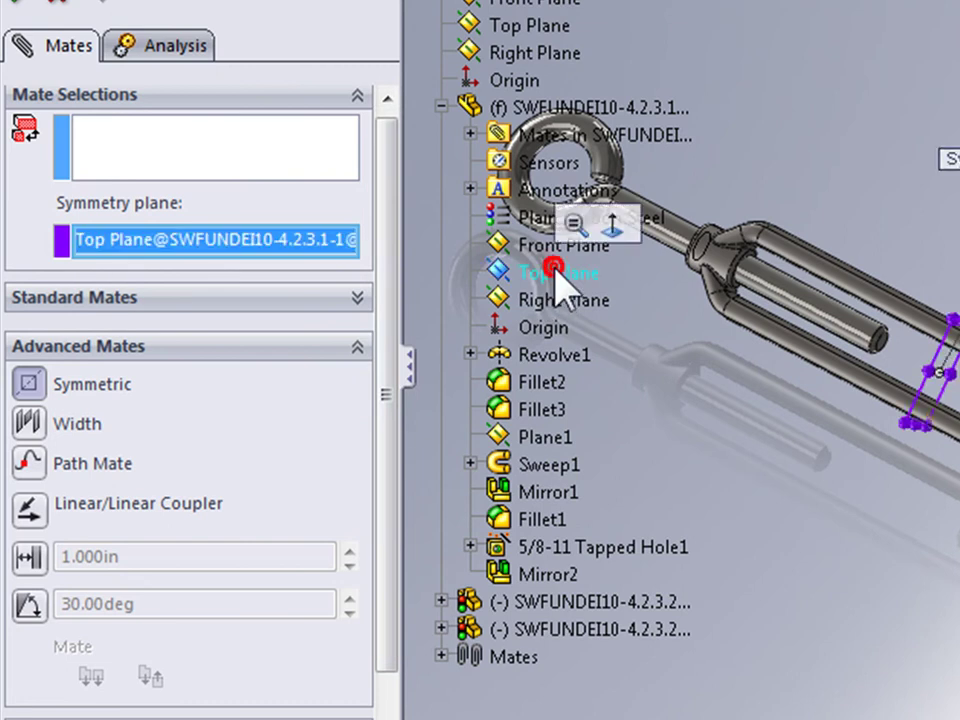
{"action": "left_click", "coordinate": [186, 155]}
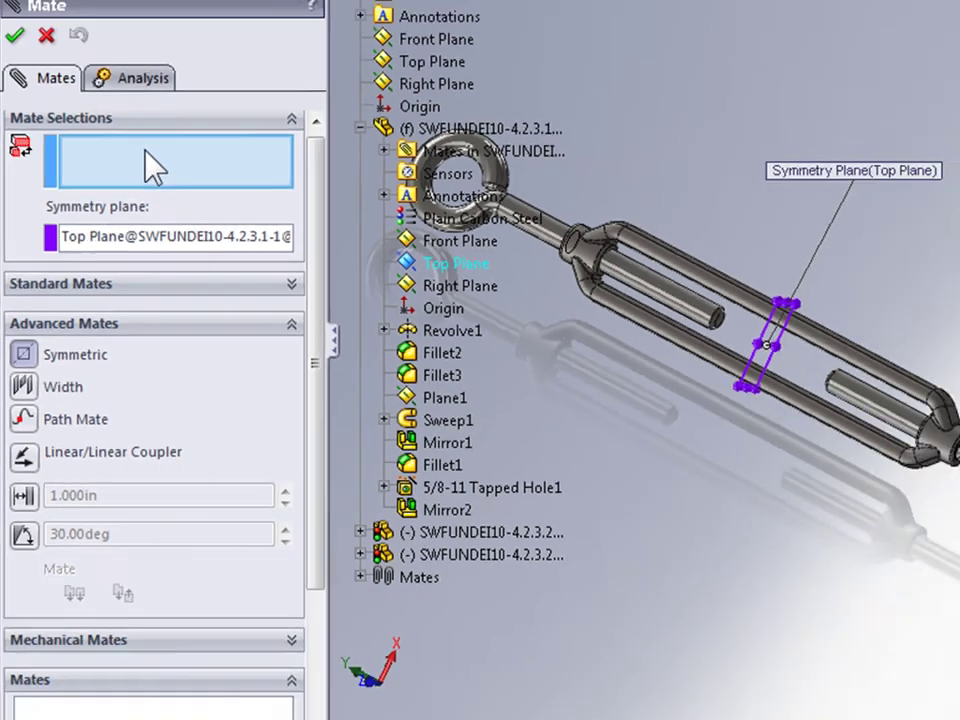
Step: Select both eye-bolt rod end faces as the entities to mate symmetrically
{"action": "scroll", "coordinate": [700, 322], "scroll_direction": "down", "scroll_amount": 5}
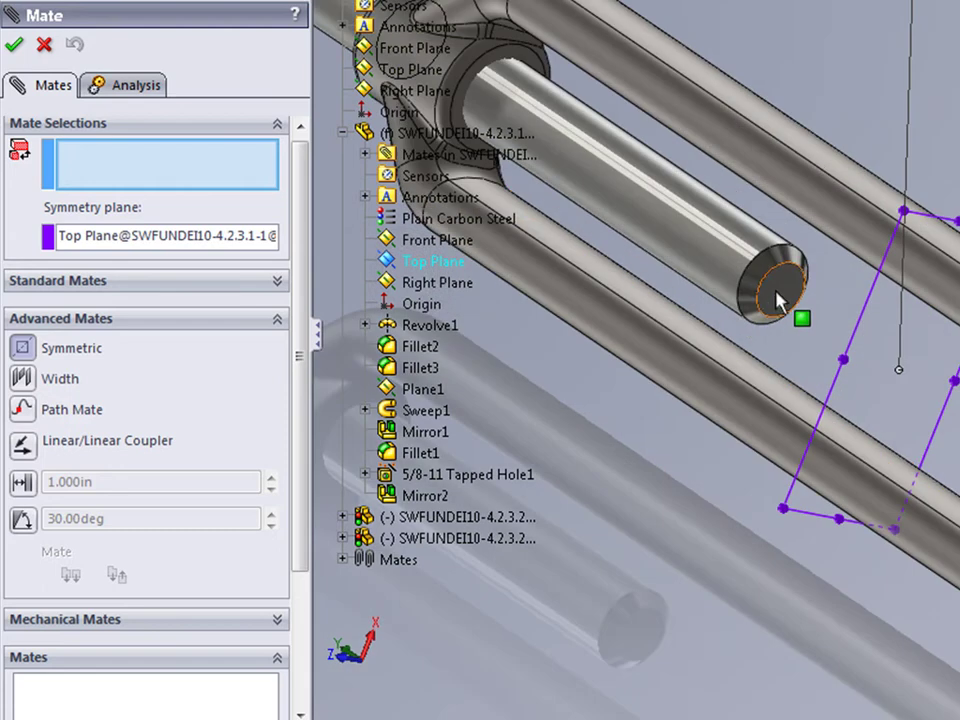
{"action": "left_click", "coordinate": [782, 343]}
{"action": "scroll", "coordinate": [800, 390], "scroll_direction": "up", "scroll_amount": 5}
{"action": "scroll", "coordinate": [840, 410], "scroll_direction": "down", "scroll_amount": 6}
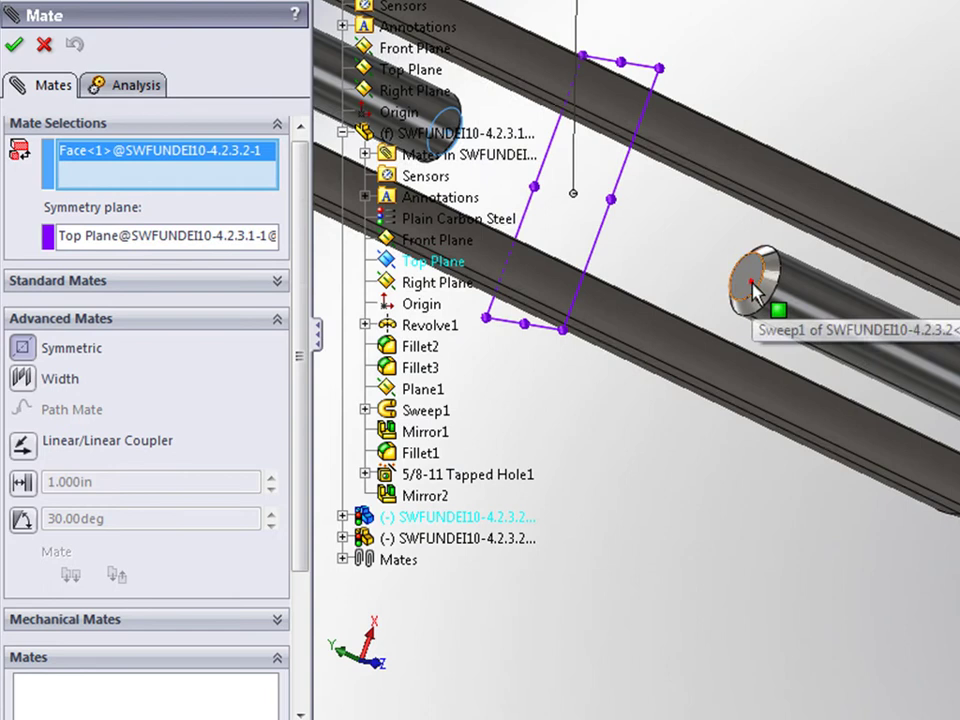
{"action": "left_click", "coordinate": [742, 289]}
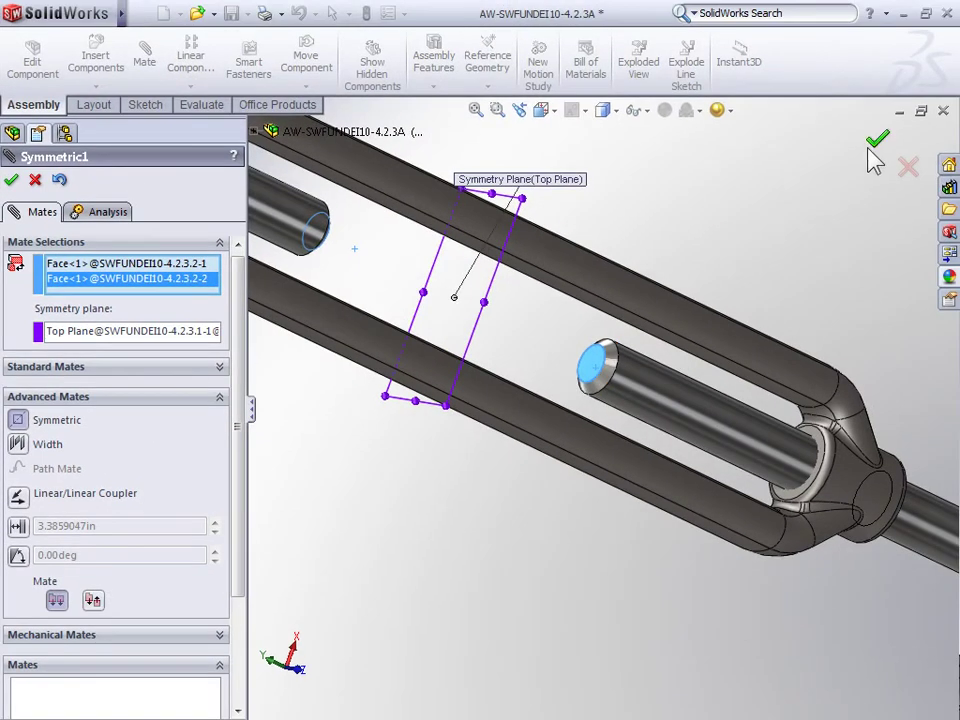
Step: Confirm Symmetric1, then drag a rod to check both eye bolts move out equally
{"action": "left_click", "coordinate": [885, 133]}
{"action": "scroll", "coordinate": [718, 294], "scroll_direction": "up", "scroll_amount": 10}
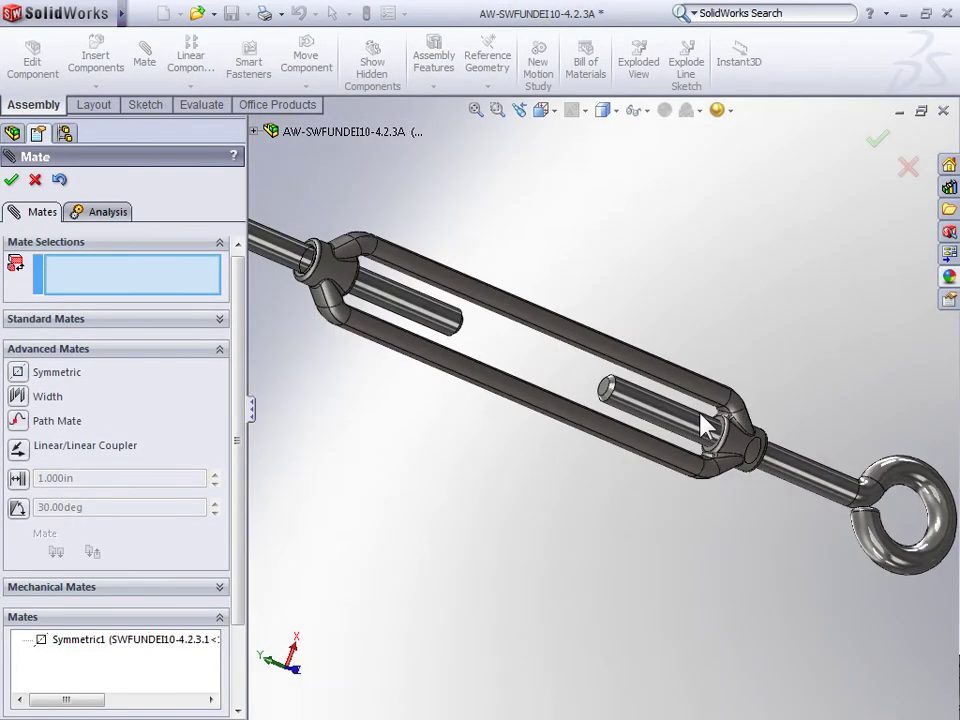
{"action": "left_click_drag", "start_coordinate": [737, 449], "coordinate": [757, 451]}
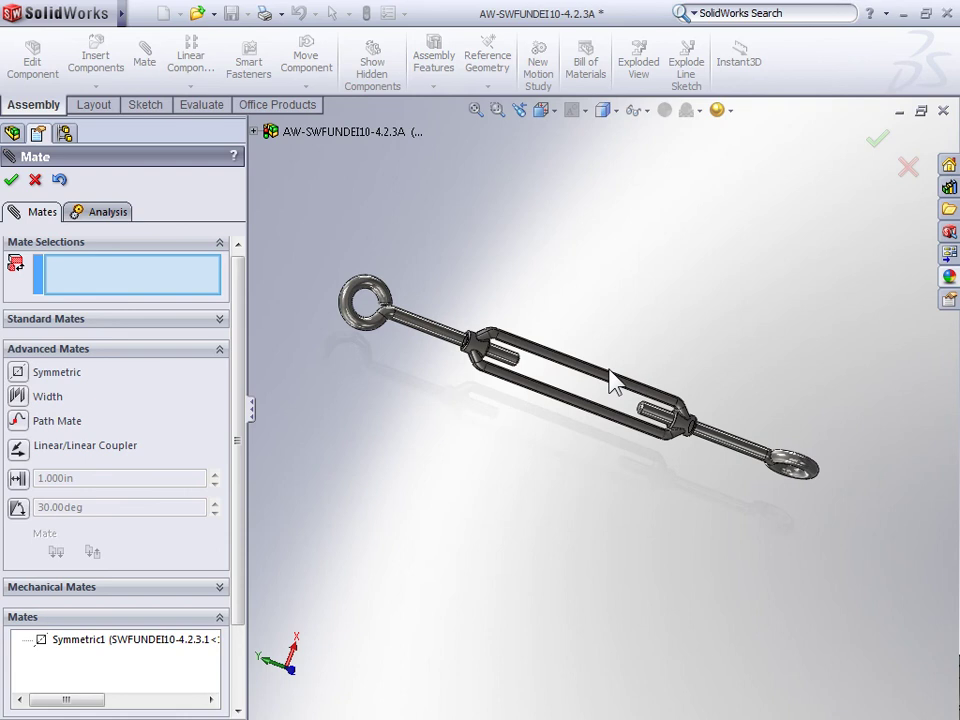
Step: Delete the Symmetric1 mate and start a Width mate instead
{"action": "left_click", "coordinate": [63, 650]}
{"action": "left_click", "coordinate": [72, 686]}
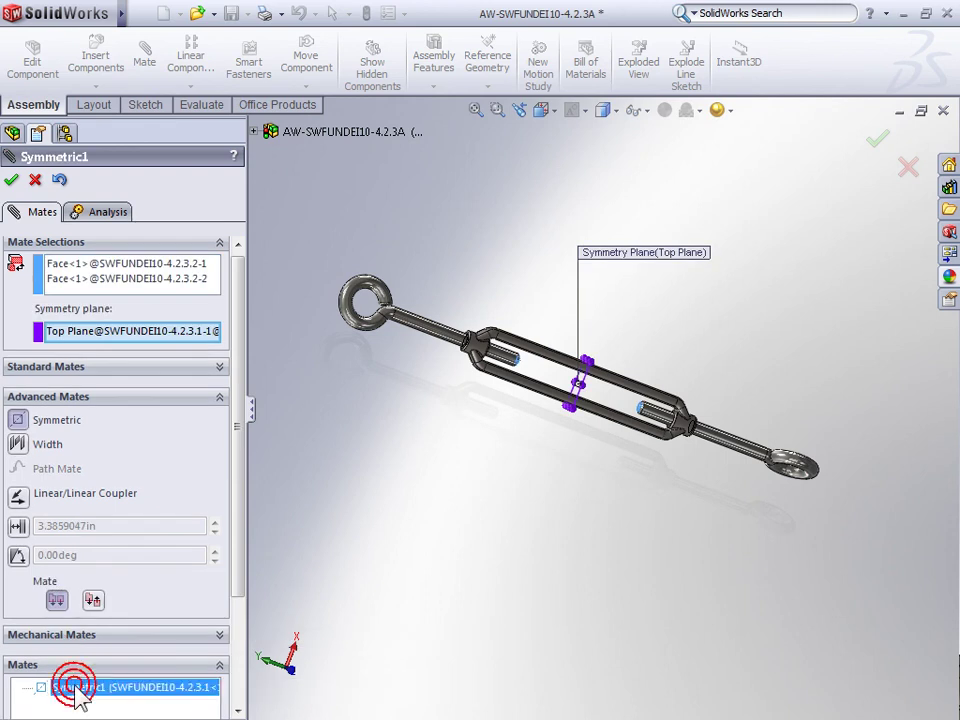
{"action": "key", "text": "Delete"}
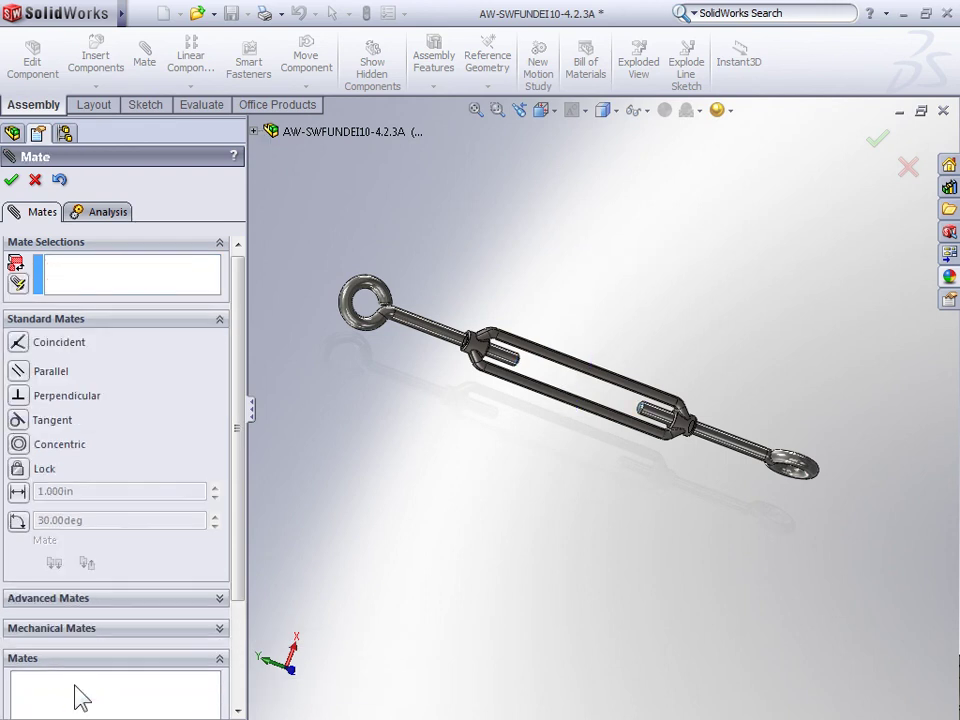
{"action": "left_click", "coordinate": [55, 600]}
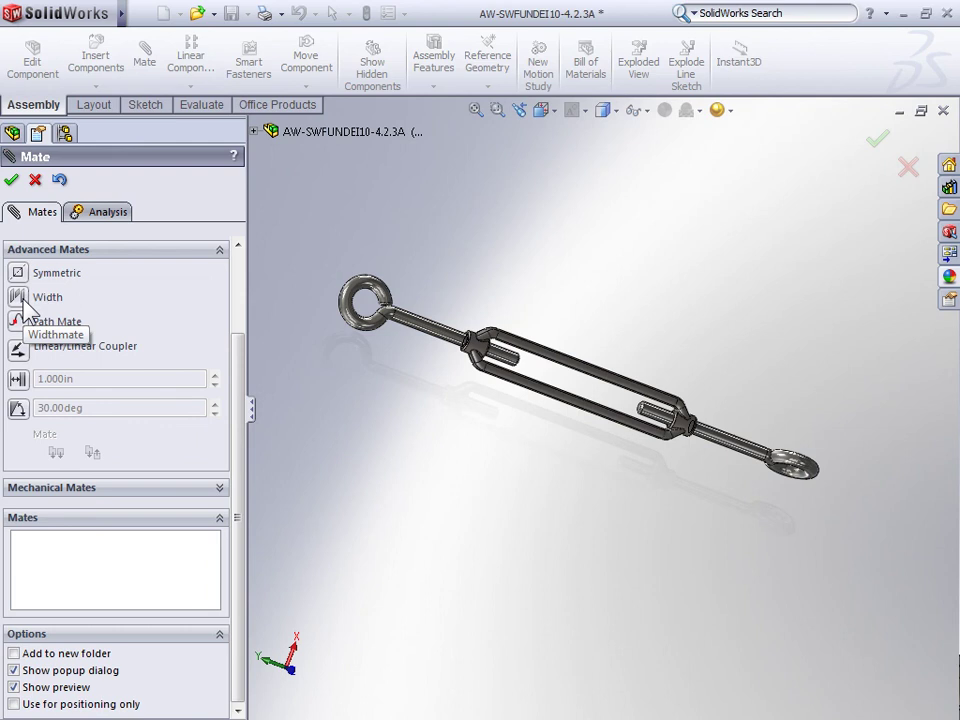
{"action": "left_click", "coordinate": [23, 299]}
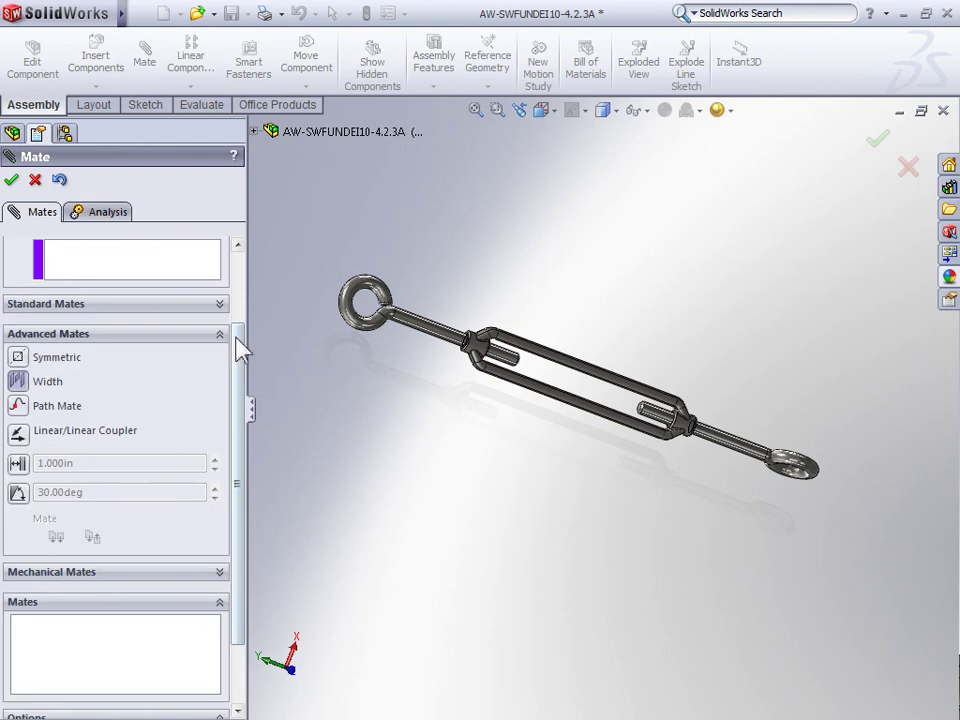
{"action": "left_click_drag", "start_coordinate": [245, 350], "coordinate": [237, 268]}
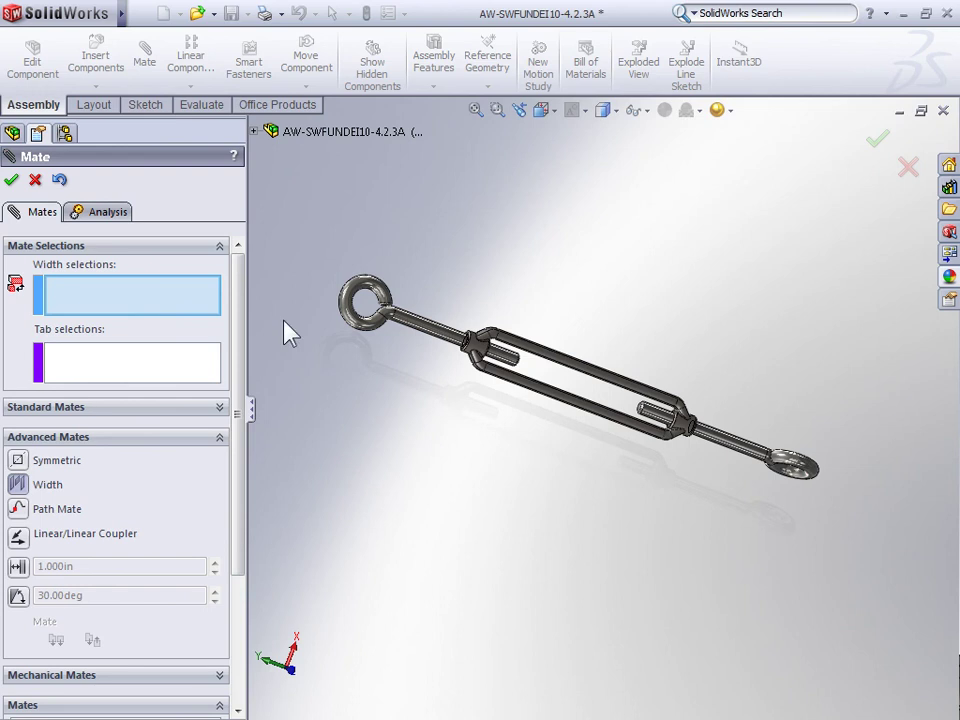
{"action": "scroll", "coordinate": [560, 365], "scroll_direction": "up", "scroll_amount": 1}
{"action": "scroll", "coordinate": [555, 368], "scroll_direction": "down", "scroll_amount": 6}
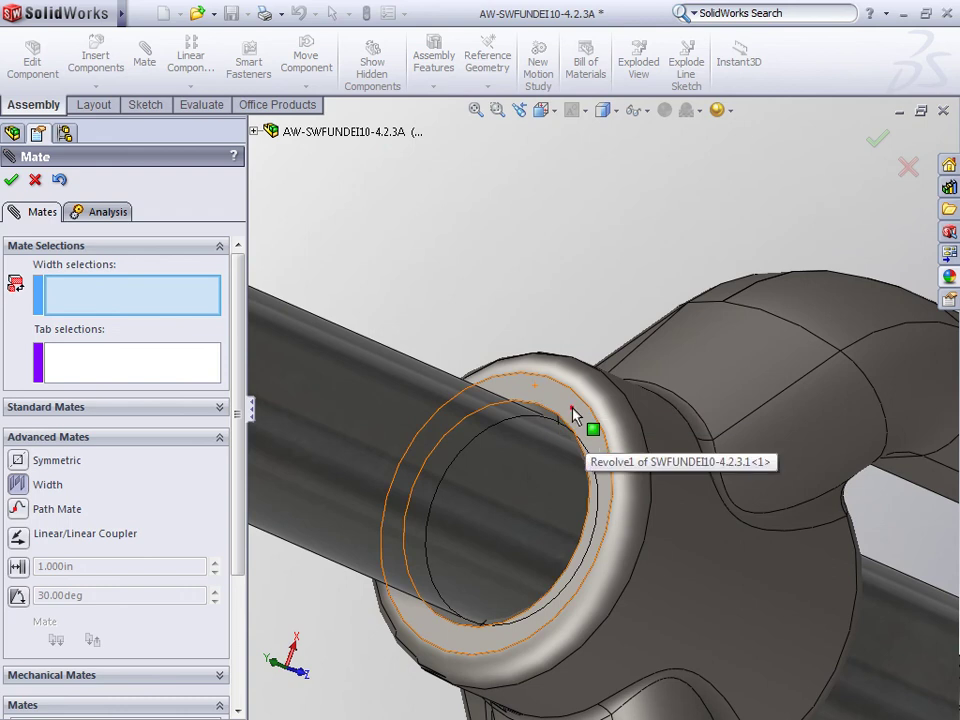
Step: Pick the center body's two ring faces as the width selections
{"action": "left_click", "coordinate": [587, 438]}
{"action": "scroll", "coordinate": [591, 451], "scroll_direction": "up", "scroll_amount": 5}
{"action": "middle_click_drag", "start_coordinate": [589, 443], "coordinate": [553, 551]}
{"action": "scroll", "coordinate": [506, 574], "scroll_direction": "down", "scroll_amount": 8}
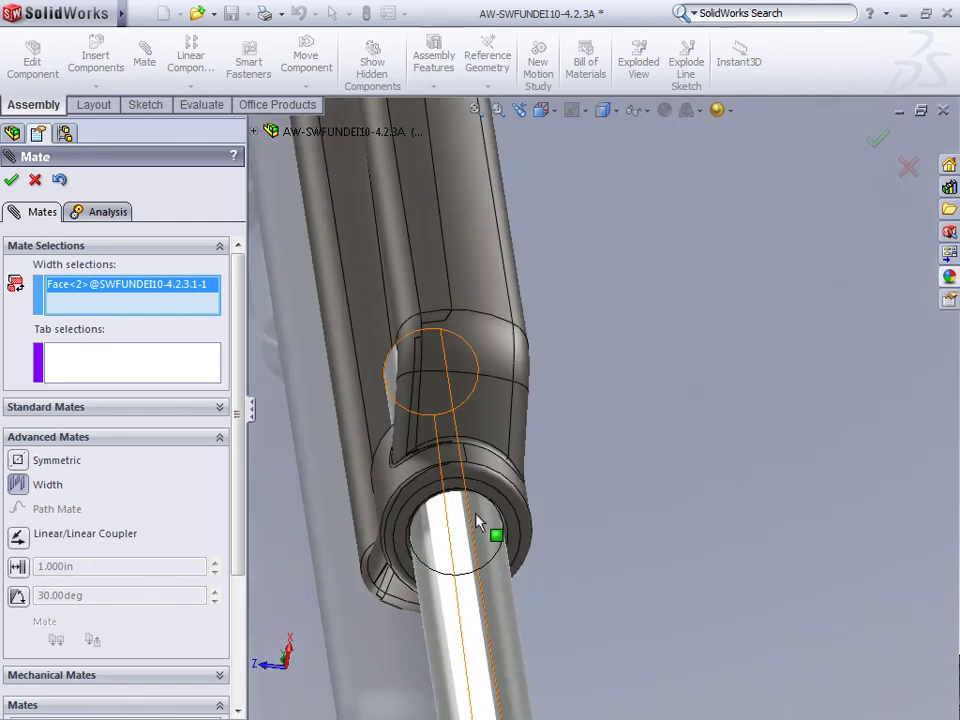
{"action": "left_click", "coordinate": [480, 458]}
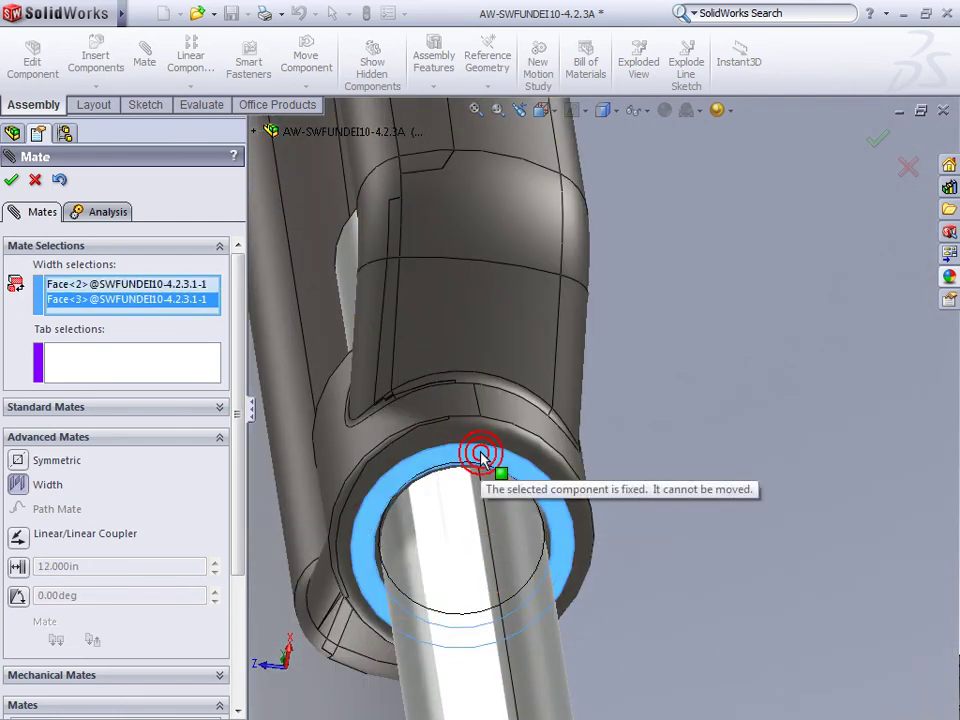
{"action": "left_click", "coordinate": [170, 385]}
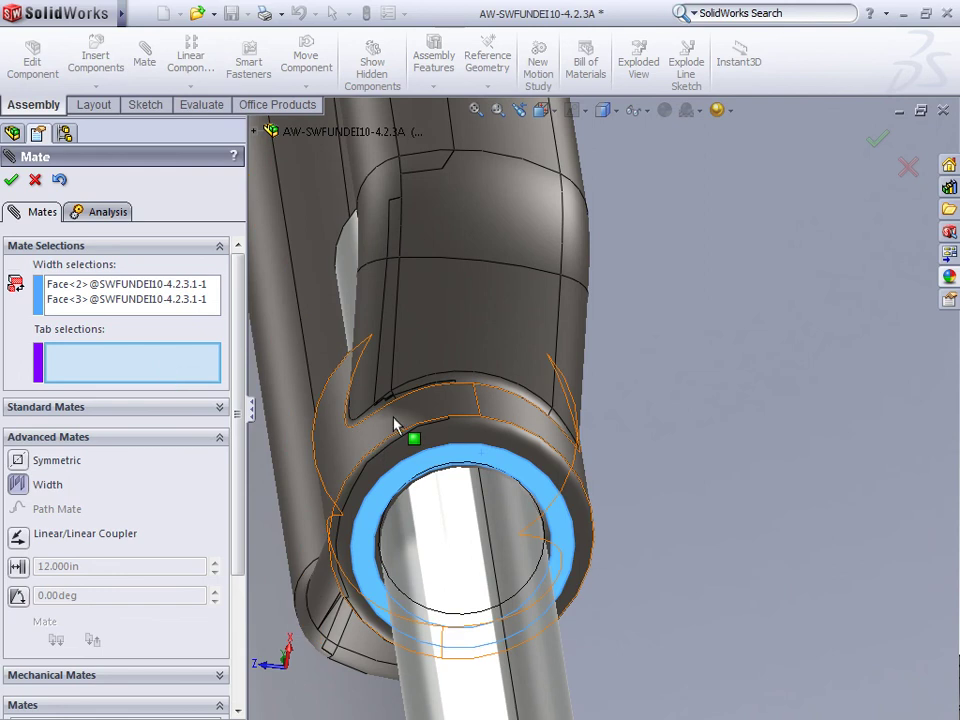
{"action": "scroll", "coordinate": [420, 400], "scroll_direction": "down", "scroll_amount": 6}
{"action": "scroll", "coordinate": [457, 396], "scroll_direction": "up", "scroll_amount": 5}
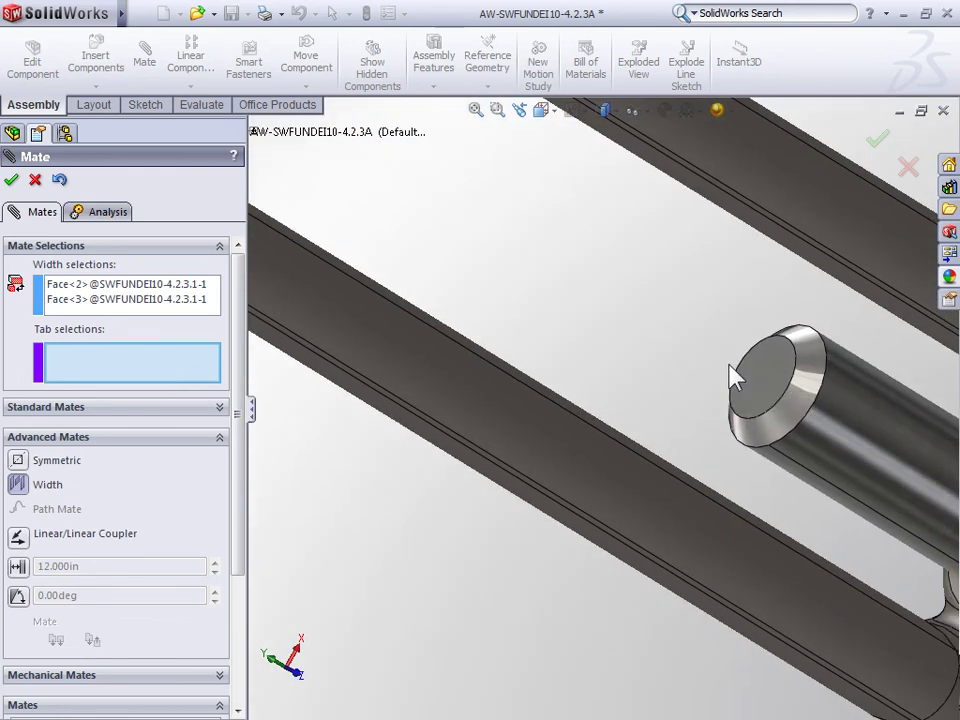
Step: Pick both pin end faces as tab selections and apply the Width1 mate
{"action": "left_click", "coordinate": [757, 371]}
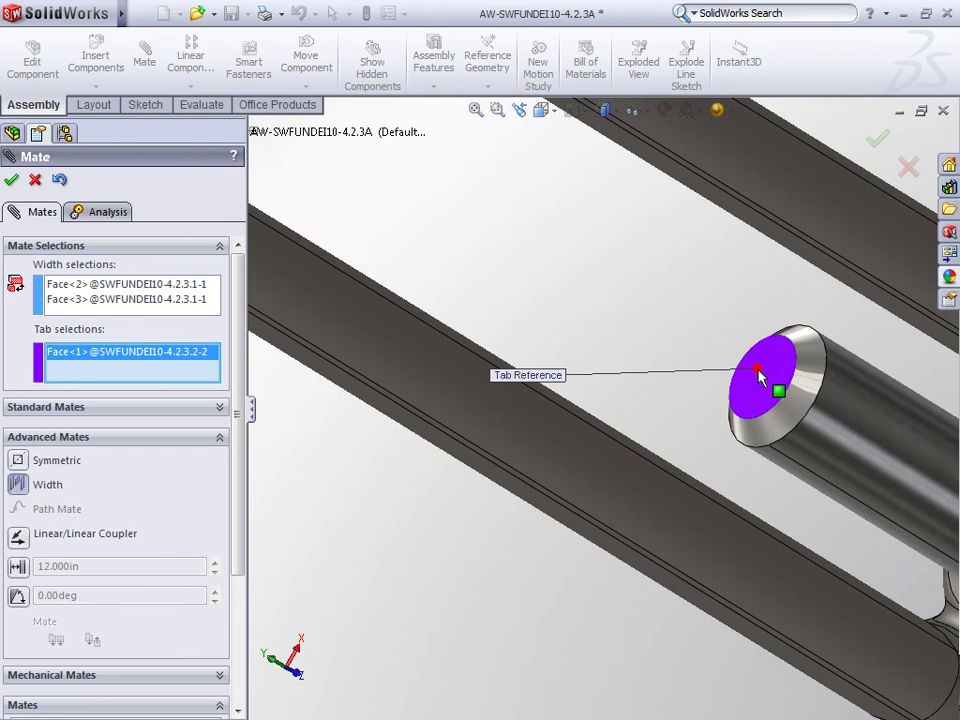
{"action": "scroll", "coordinate": [664, 392], "scroll_direction": "up", "scroll_amount": 5}
{"action": "middle_click_drag", "start_coordinate": [664, 392], "coordinate": [580, 350]}
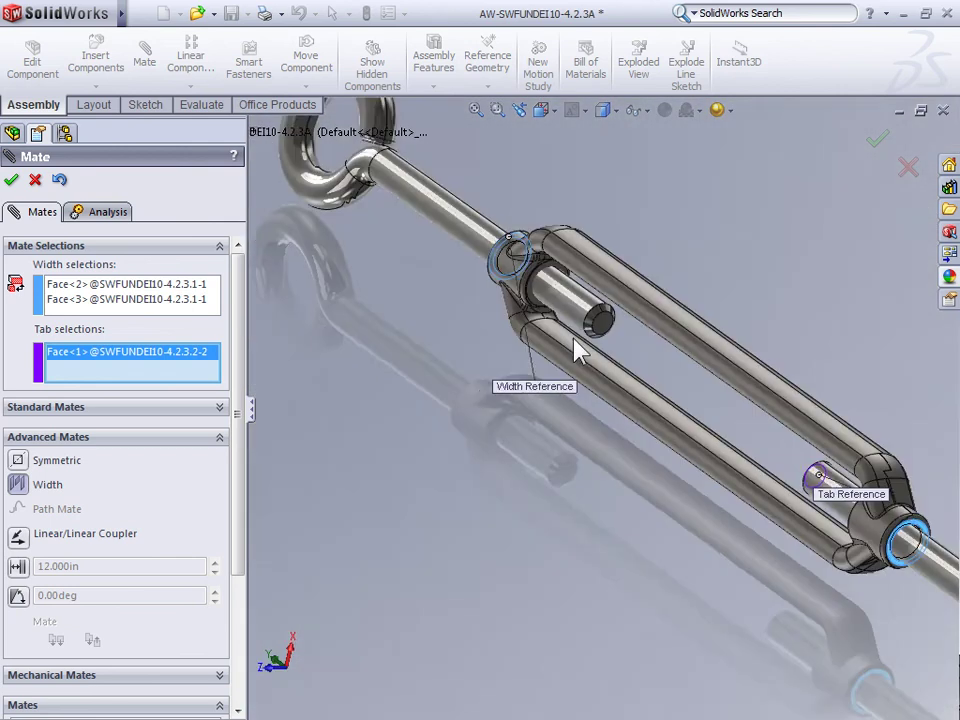
{"action": "scroll", "coordinate": [580, 350], "scroll_direction": "down", "scroll_amount": 3}
{"action": "left_click", "coordinate": [683, 362]}
{"action": "scroll", "coordinate": [808, 212], "scroll_direction": "down", "scroll_amount": 2}
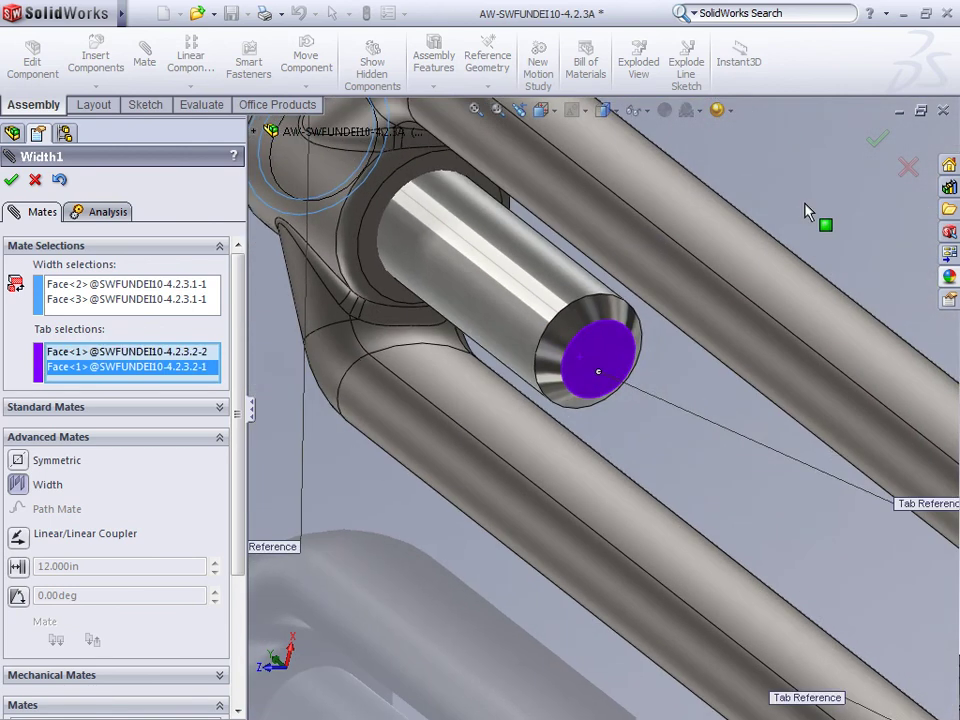
{"action": "left_click", "coordinate": [875, 148]}
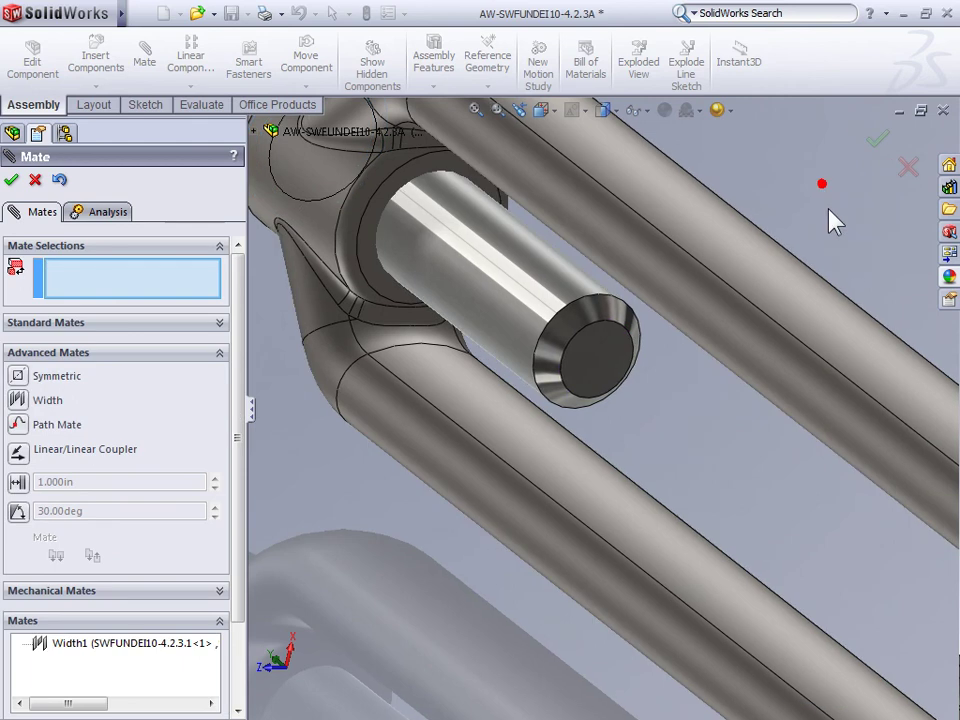
Step: Fit the turnbuckle in view and drag an eye bolt to confirm both extend equally
{"action": "key", "text": "f"}
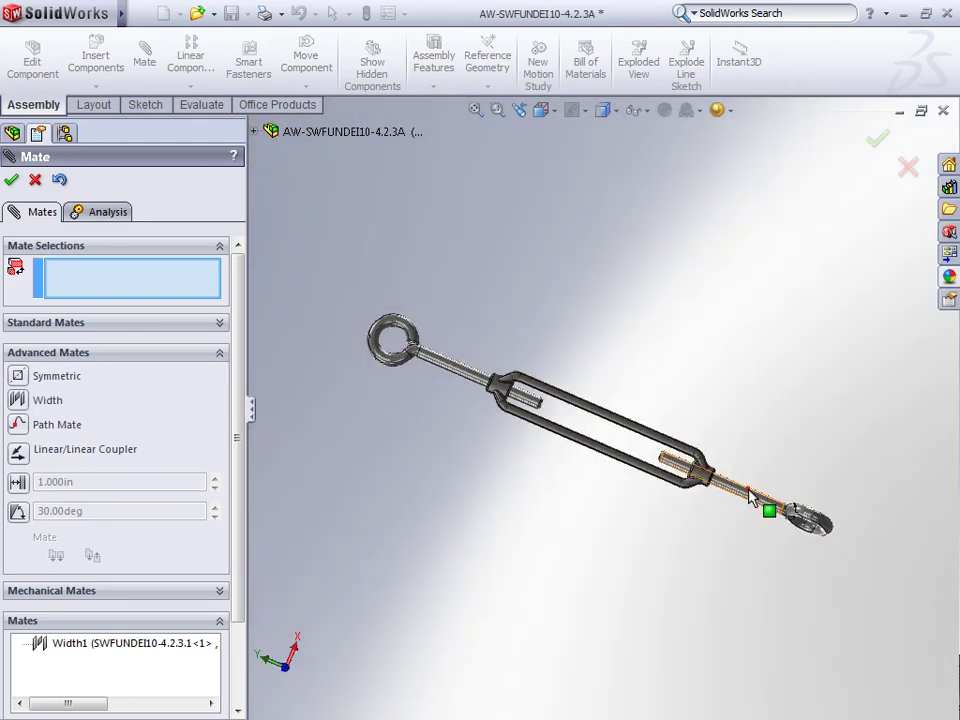
{"action": "mouse_move", "coordinate": [741, 495]}
{"action": "left_mouse_down"}
{"action": "mouse_move", "coordinate": [688, 482]}
{"action": "mouse_move", "coordinate": [740, 488]}
{"action": "left_mouse_up"}
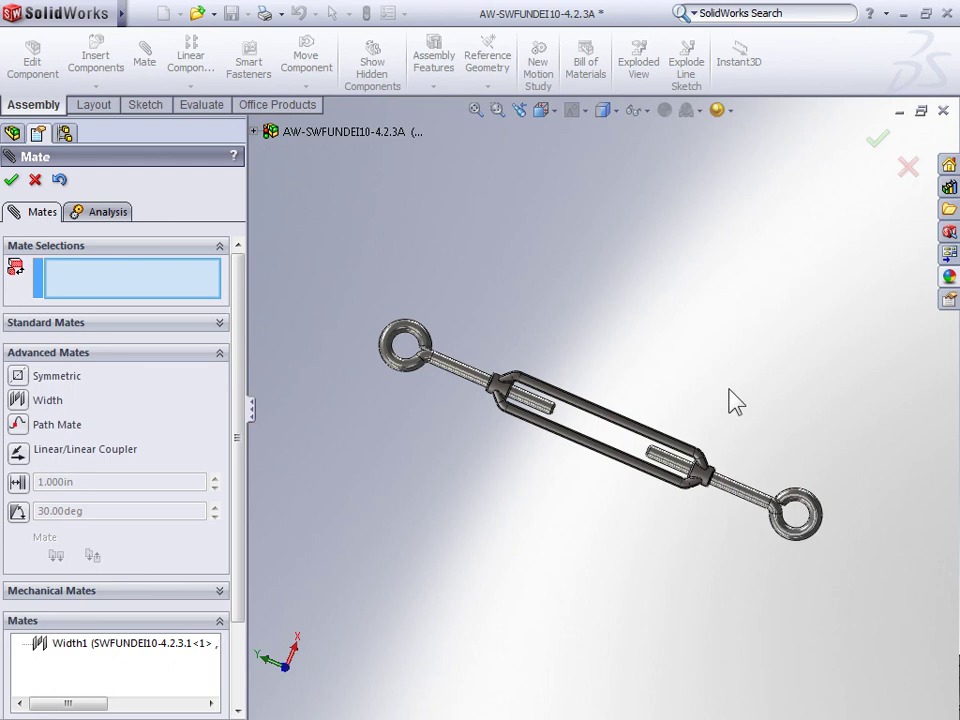
Step: Switch to assembly 4.2.3B, drag its SWFUNDEI10-4.2.3.2<2> rod to show free movement, and fit the view
{"action": "key", "text": "ctrl+Tab"}
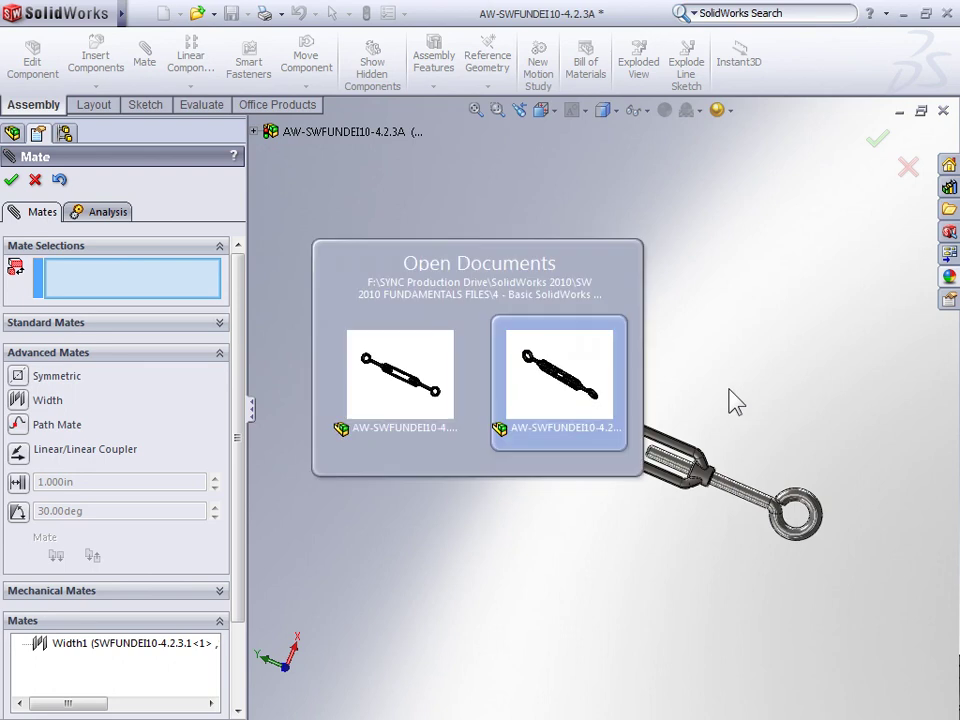
{"action": "left_click", "coordinate": [581, 381]}
{"action": "left_click", "coordinate": [199, 293]}
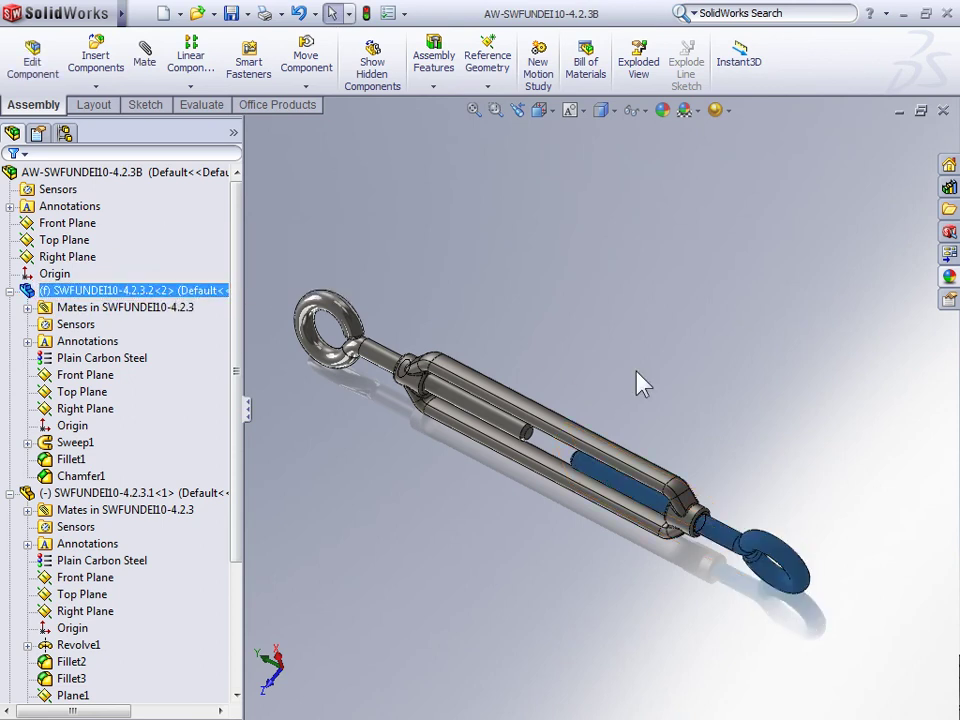
{"action": "middle_click_drag", "start_coordinate": [639, 381], "coordinate": [670, 530]}
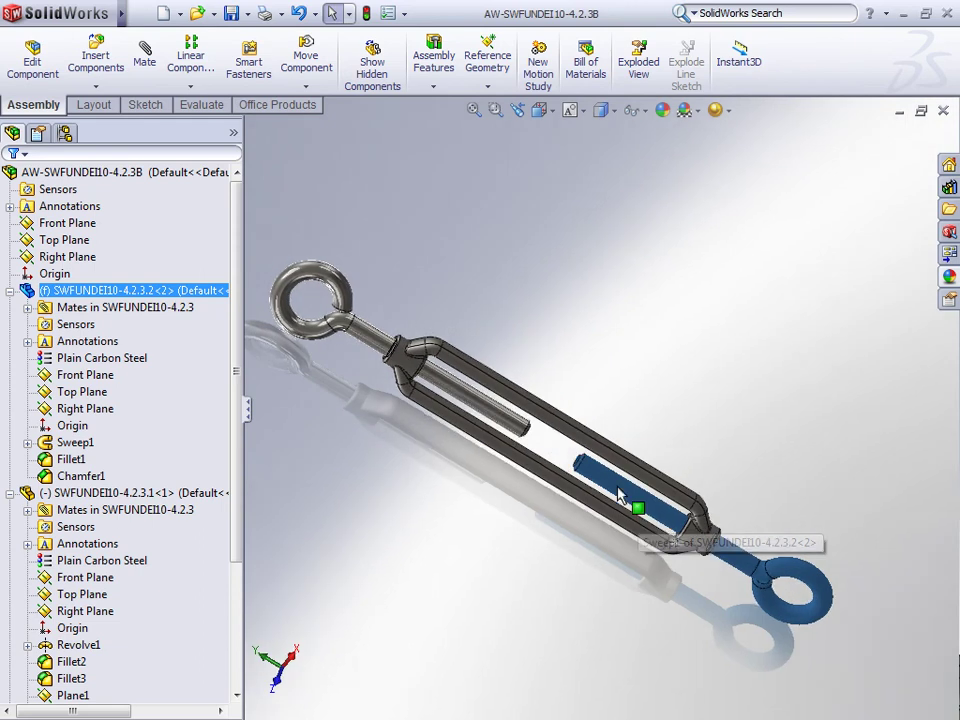
{"action": "left_click_drag", "start_coordinate": [562, 432], "coordinate": [456, 310]}
{"action": "left_click", "coordinate": [591, 293]}
{"action": "key", "text": "f"}
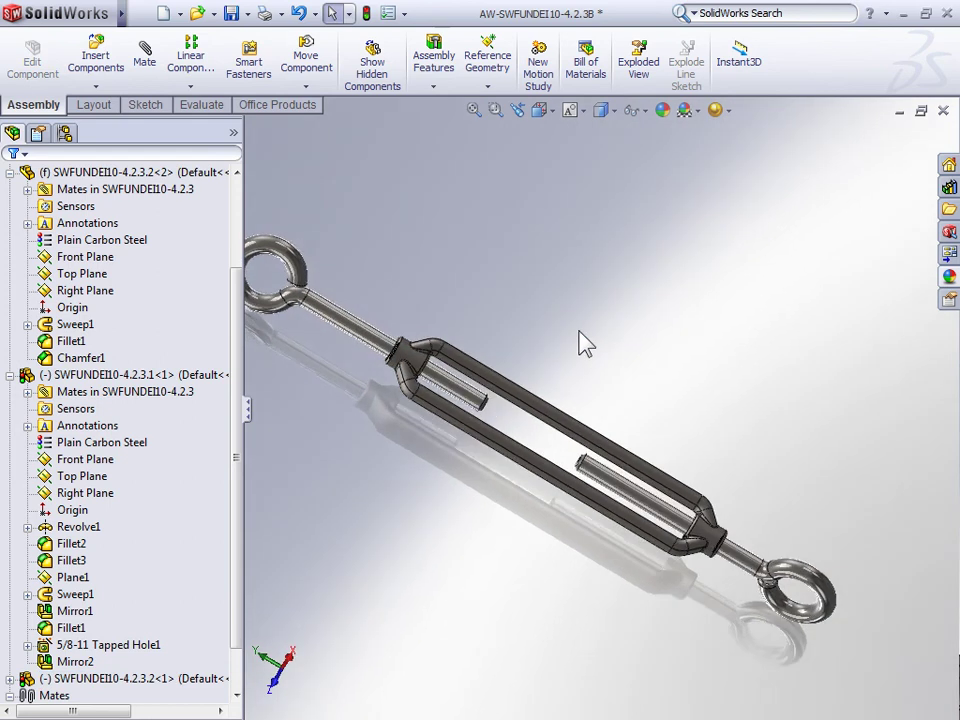
Step: Start a Symmetric mate in assembly B with the M shortcut
{"action": "key", "text": "m"}
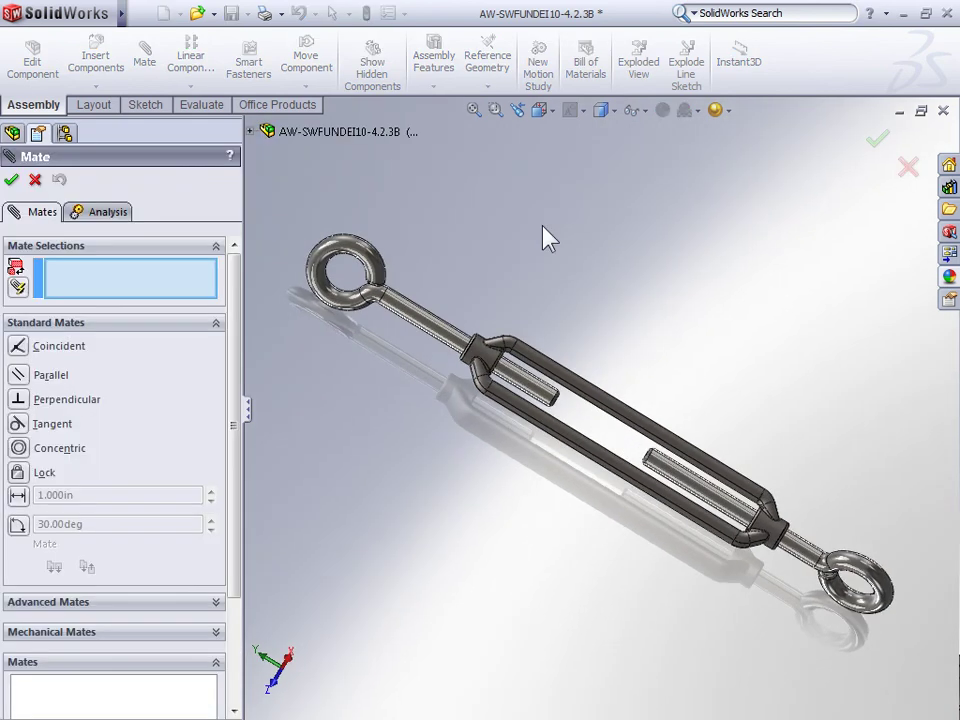
{"action": "left_click", "coordinate": [111, 602]}
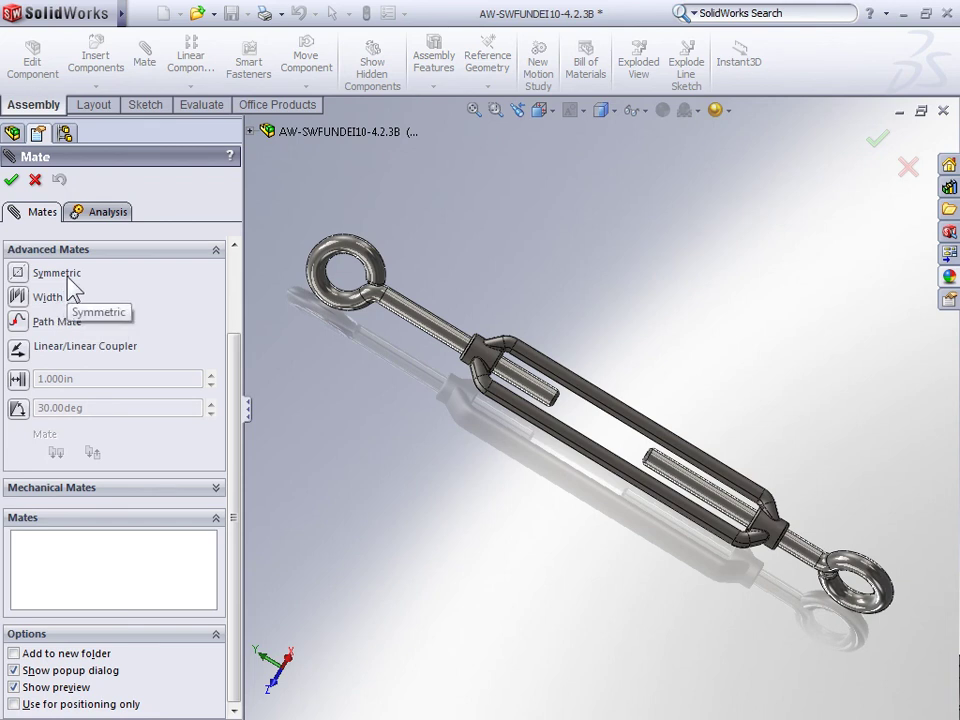
{"action": "left_click", "coordinate": [16, 276]}
{"action": "left_click_drag", "start_coordinate": [236, 379], "coordinate": [231, 294]}
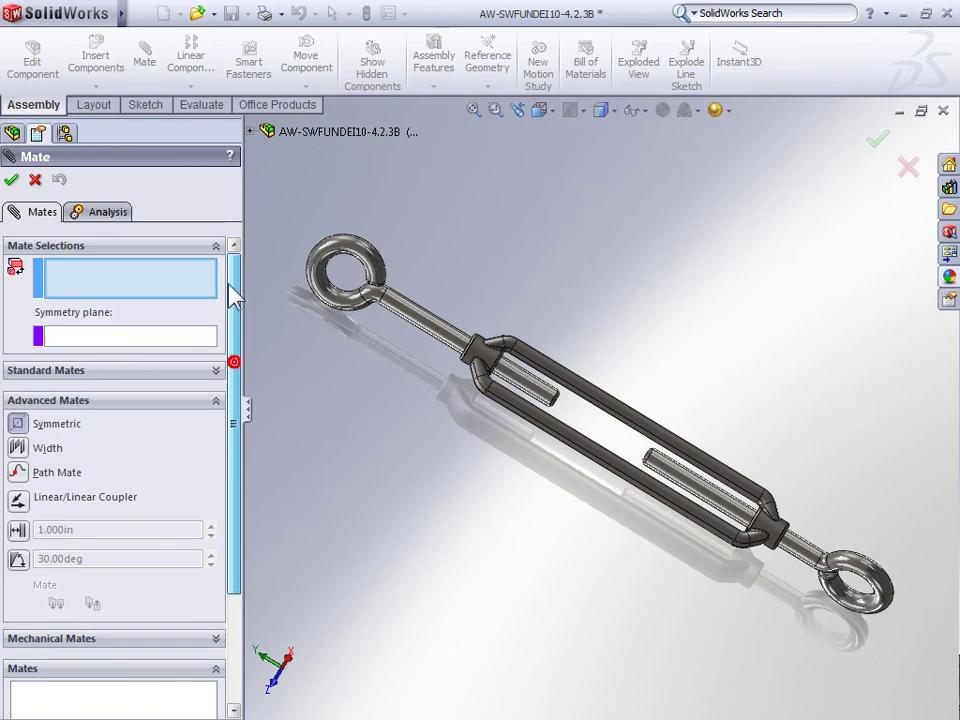
{"action": "left_click", "coordinate": [137, 279]}
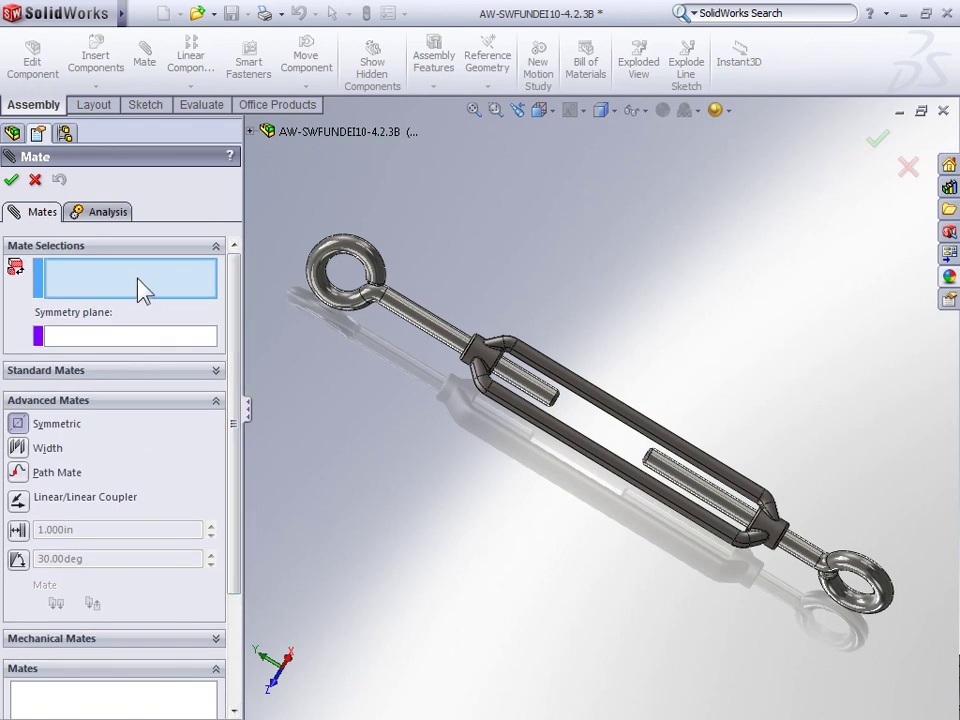
Step: Pick both rod end faces and set the body's Top Plane as the symmetry plane
{"action": "scroll", "coordinate": [514, 417], "scroll_direction": "down", "scroll_amount": 8}
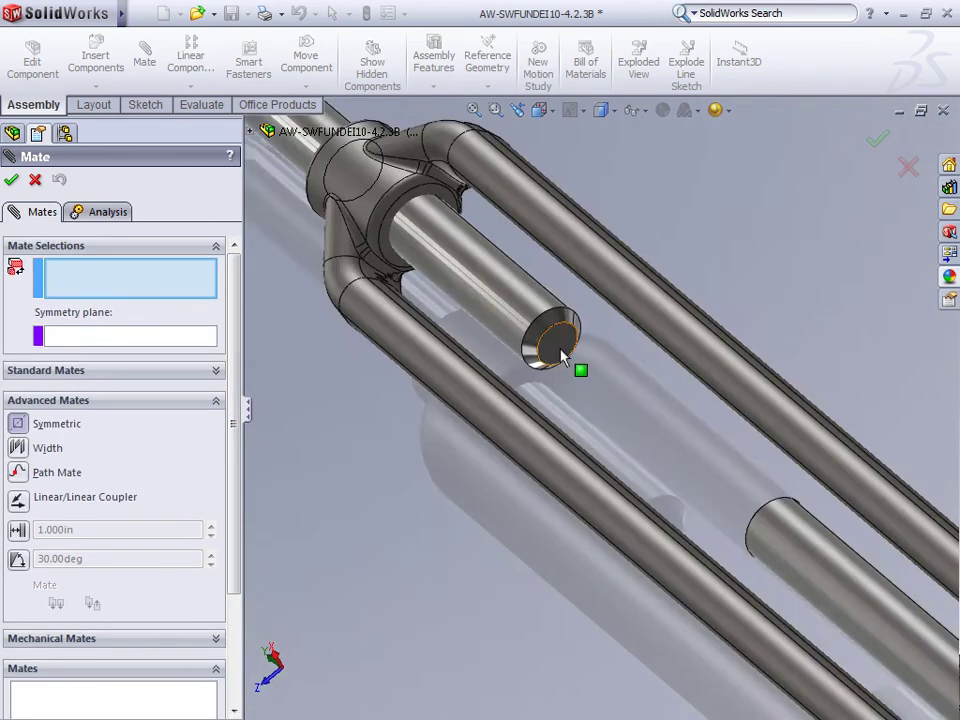
{"action": "left_click", "coordinate": [562, 357]}
{"action": "scroll", "coordinate": [604, 392], "scroll_direction": "up", "scroll_amount": 6}
{"action": "scroll", "coordinate": [598, 409], "scroll_direction": "down", "scroll_amount": 8}
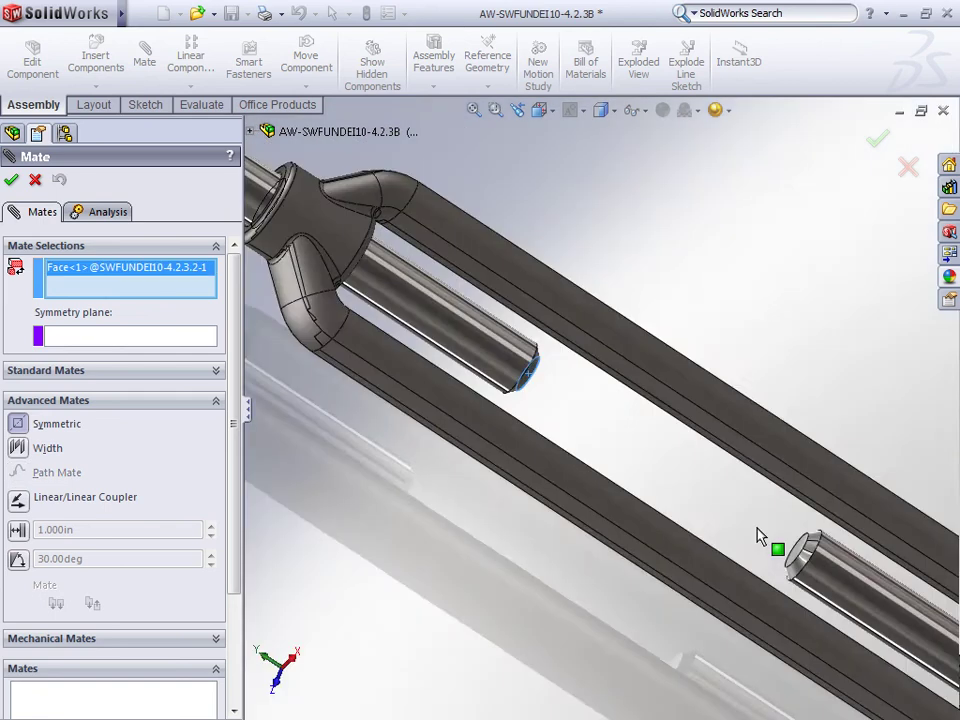
{"action": "scroll", "coordinate": [761, 546], "scroll_direction": "down", "scroll_amount": 6}
{"action": "scroll", "coordinate": [714, 499], "scroll_direction": "up", "scroll_amount": 3}
{"action": "left_click", "coordinate": [657, 452]}
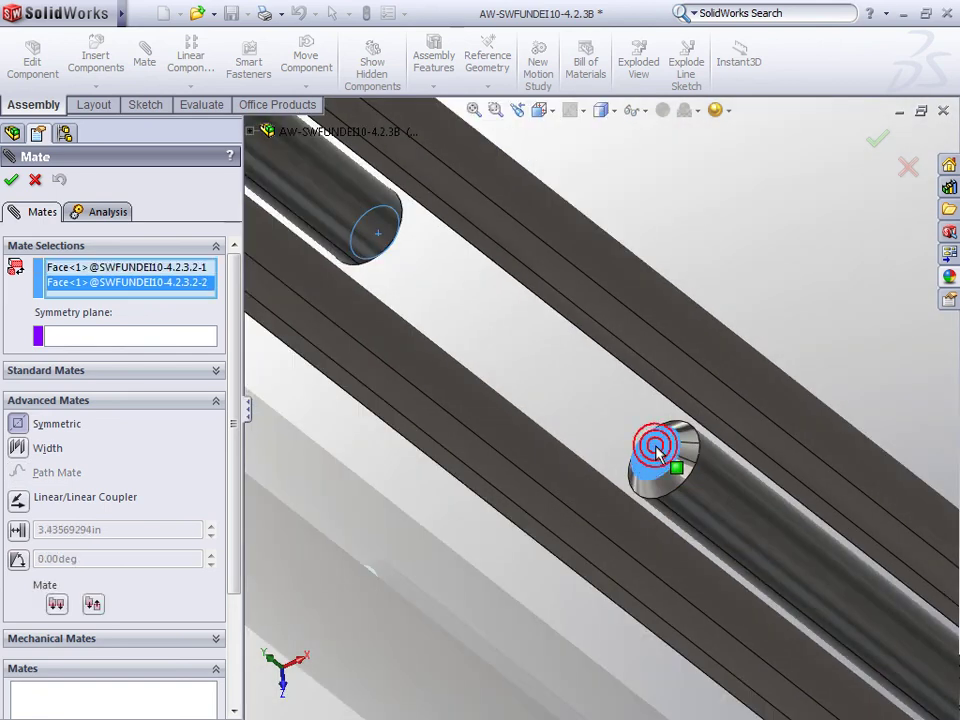
{"action": "scroll", "coordinate": [657, 452], "scroll_direction": "up", "scroll_amount": 6}
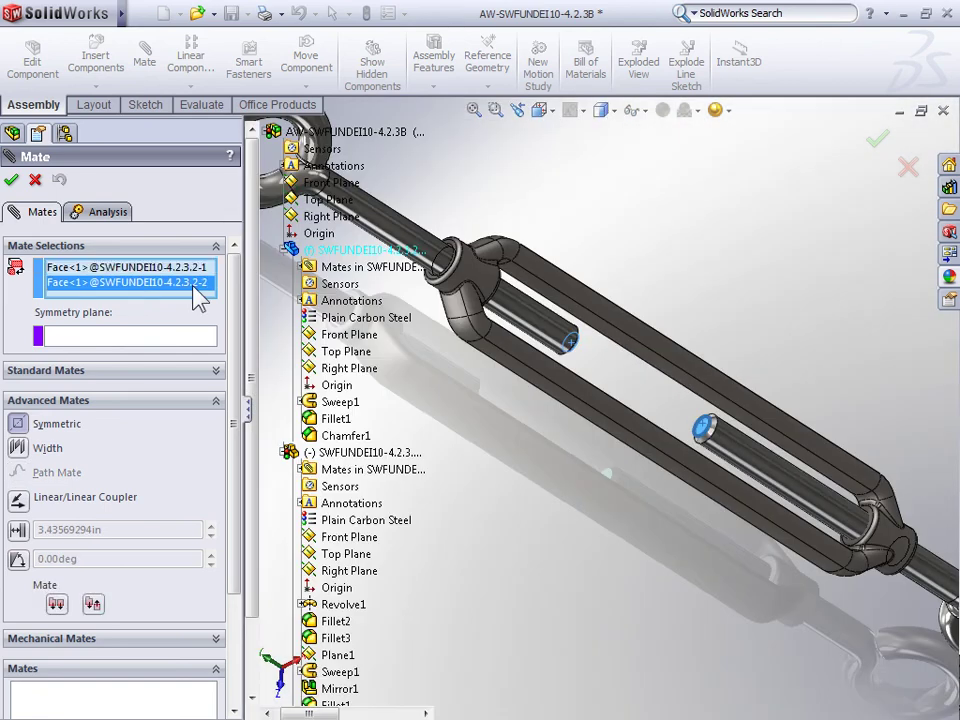
{"action": "left_click", "coordinate": [145, 340]}
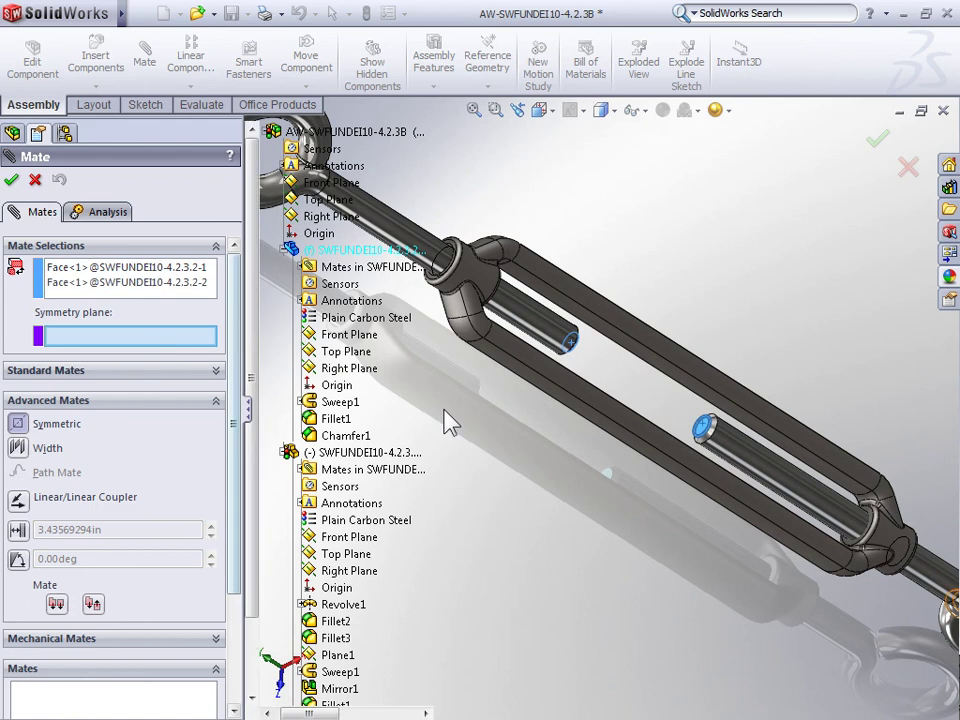
{"action": "left_click", "coordinate": [358, 554]}
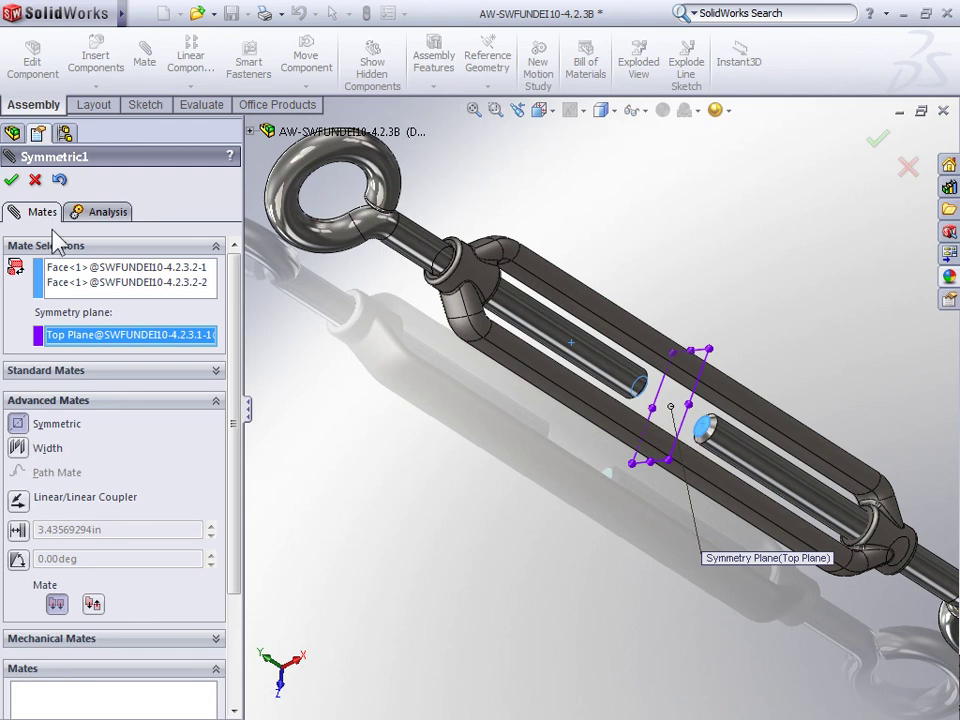
Step: Accept Symmetric1 and drag an eye bolt along the axis to check equal extension
{"action": "left_click", "coordinate": [11, 180]}
{"action": "scroll", "coordinate": [328, 396], "scroll_direction": "up", "scroll_amount": 5}
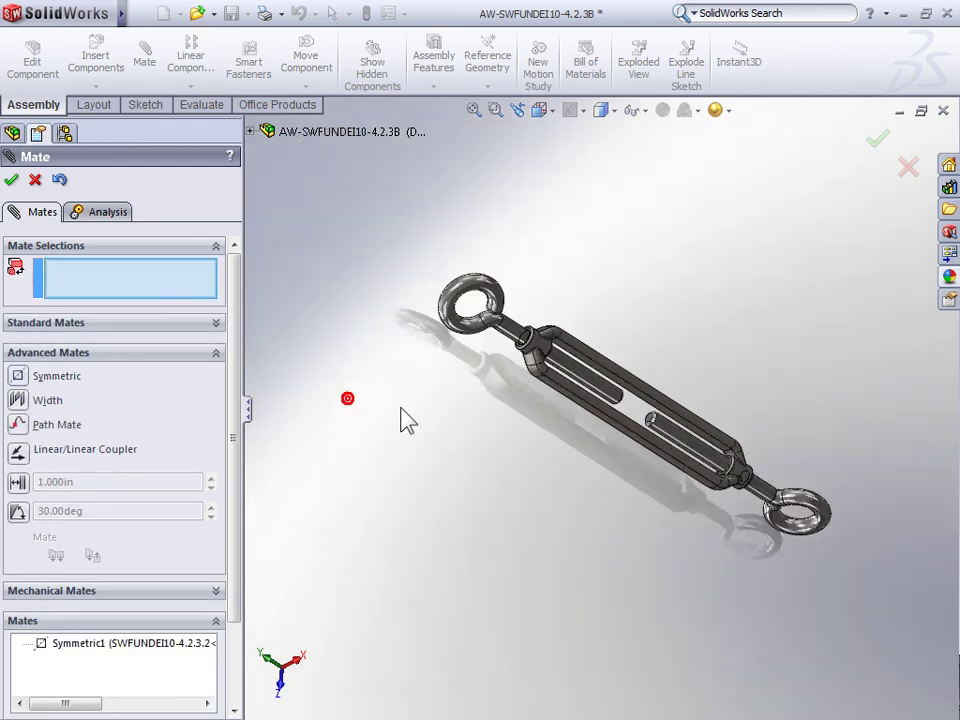
{"action": "scroll", "coordinate": [403, 420], "scroll_direction": "down", "scroll_amount": 2}
{"action": "left_click_drag", "start_coordinate": [455, 318], "coordinate": [508, 326]}
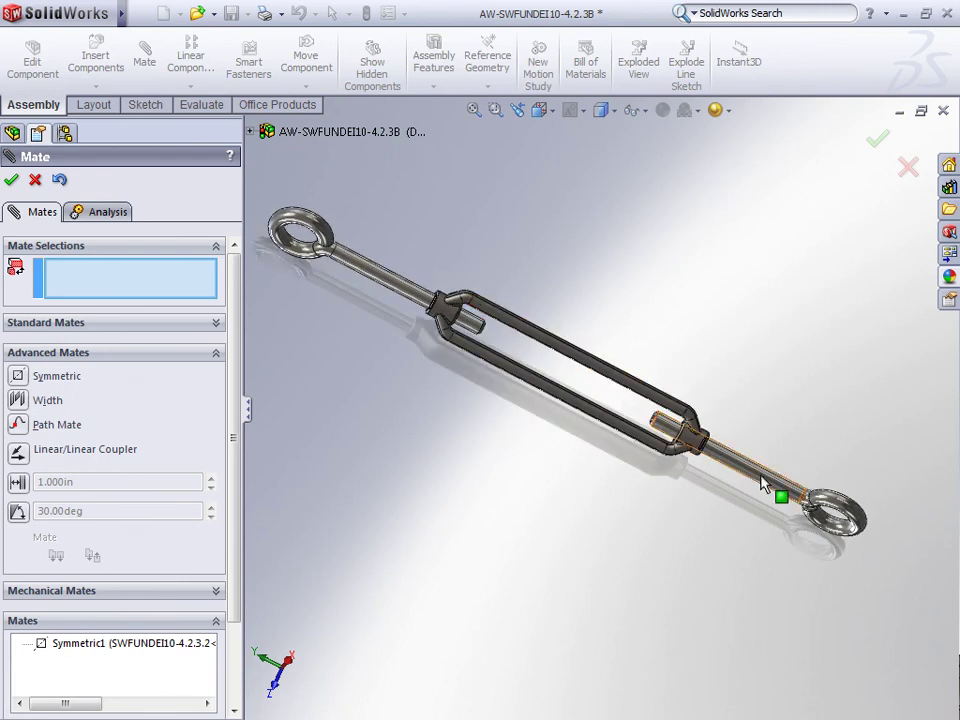